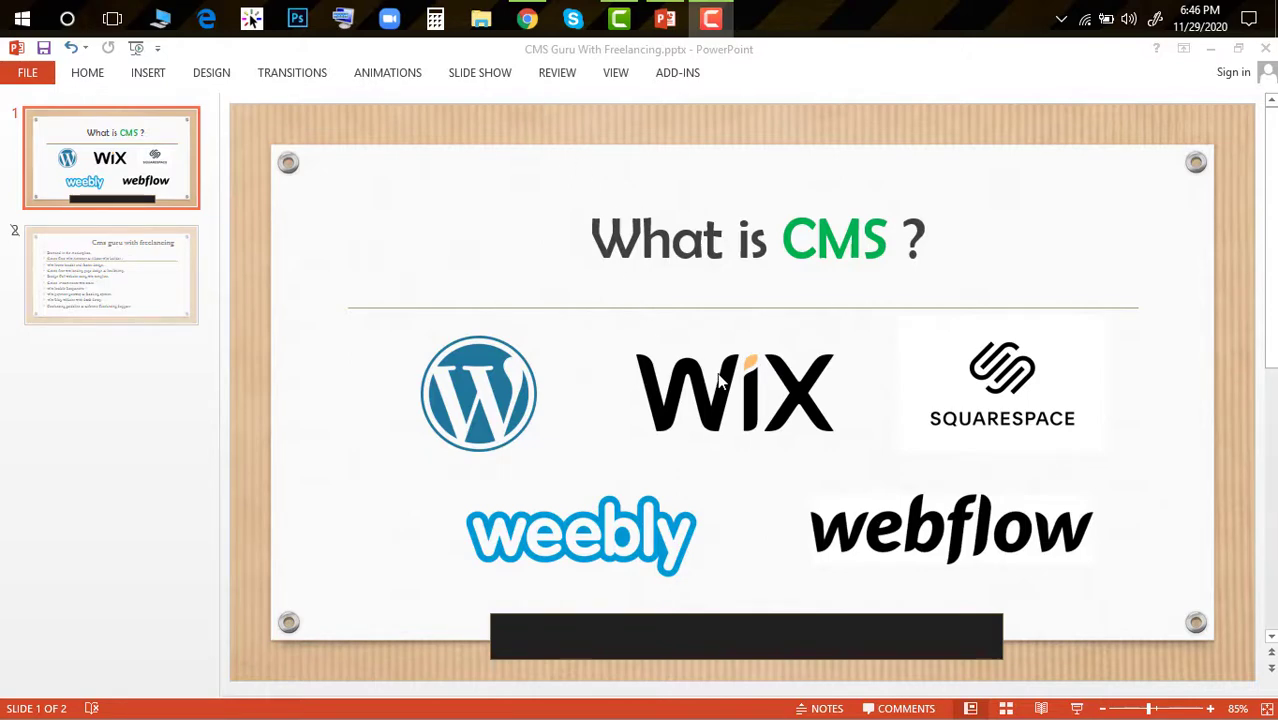
Bring Chrome forward on the weebly.com homepage and scroll it briefly
left_click(619, 18)
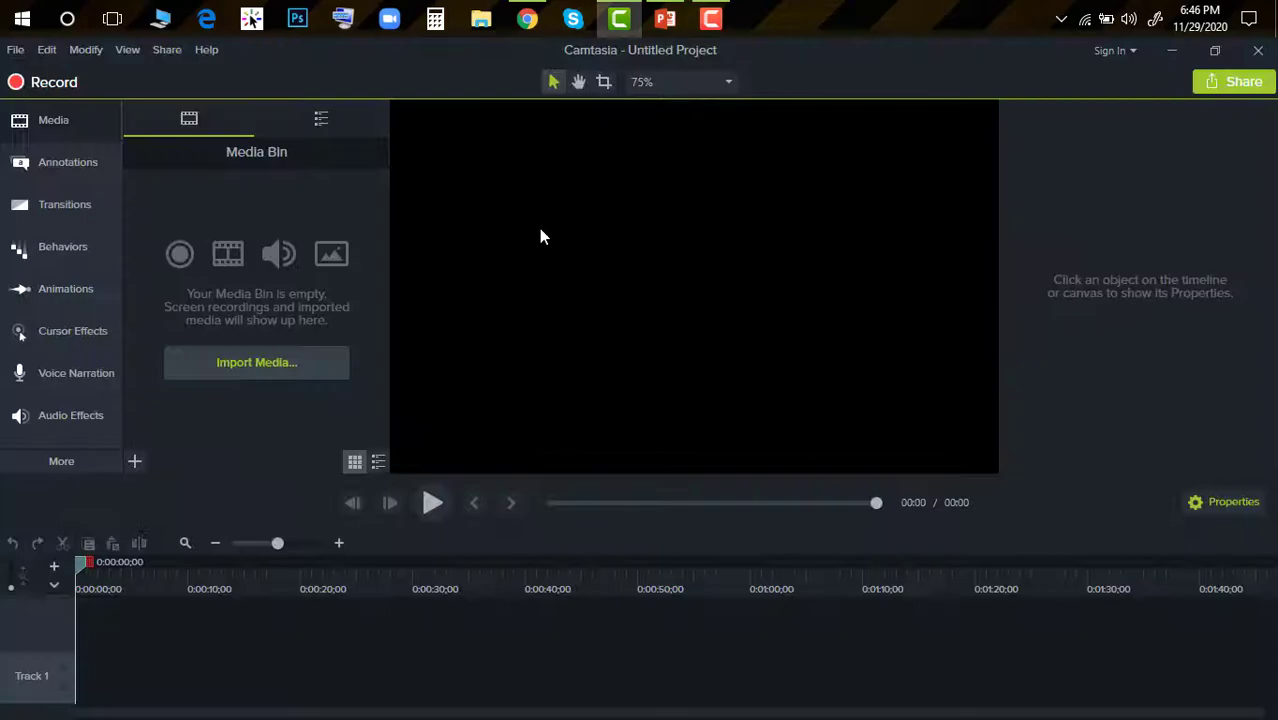
left_click(527, 18)
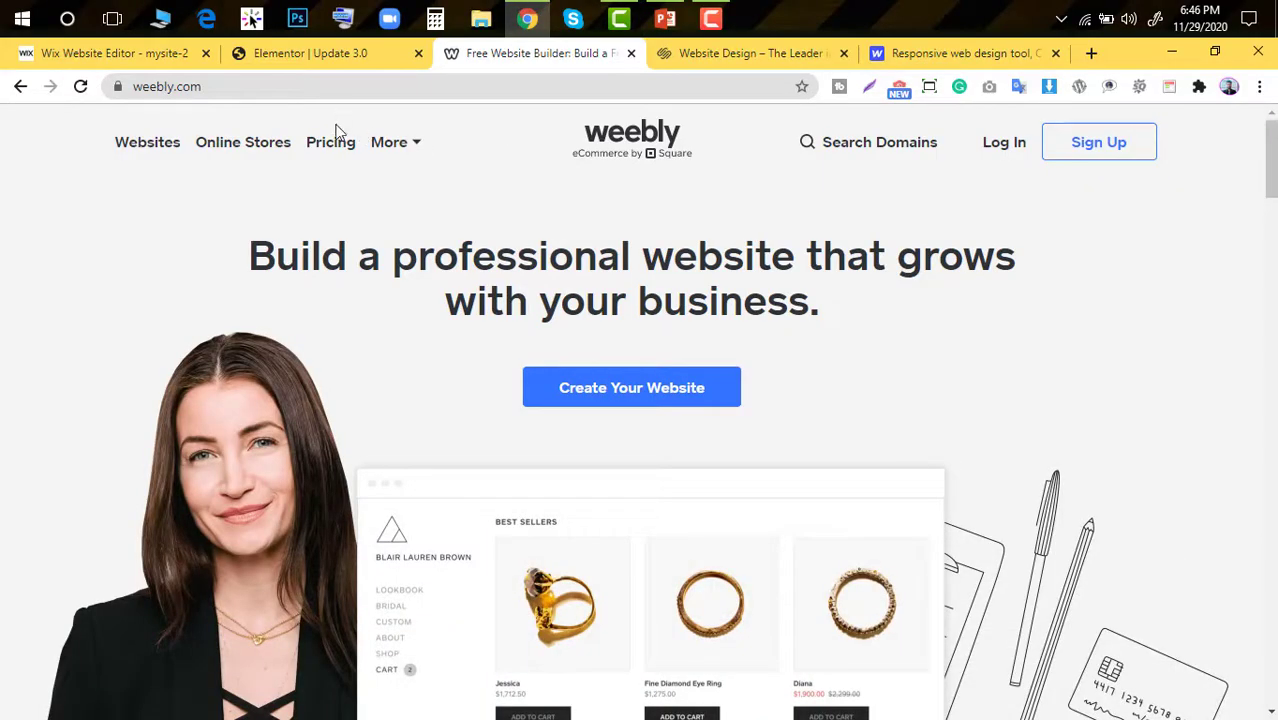
scroll(548, 250, "down", 1)
scroll(547, 293, "up", 1)
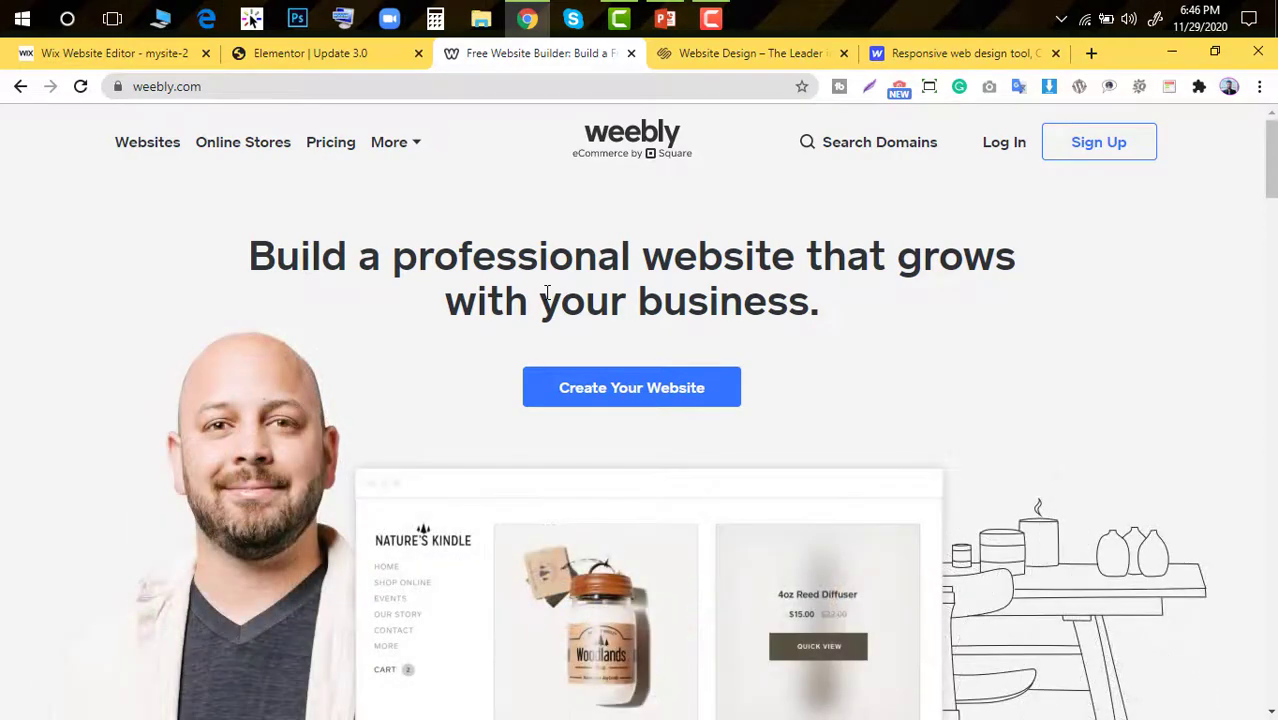
scroll(547, 293, "down", 1)
scroll(549, 285, "up", 1)
Switch to the Wix Website Editor tab with the FlashTrade preview and scroll its top sections
left_click(150, 55)
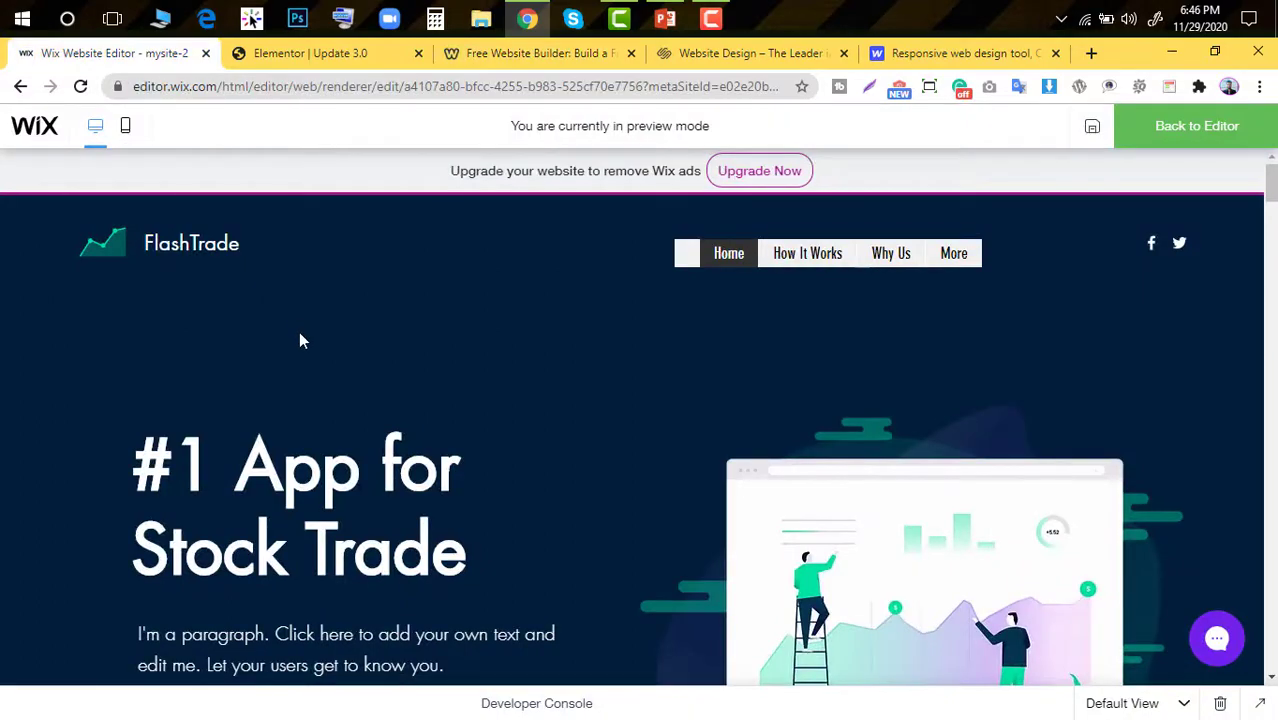
scroll(299, 331, "down", 5)
scroll(299, 335, "up", 5)
scroll(300, 334, "down", 5)
scroll(300, 343, "down", 10)
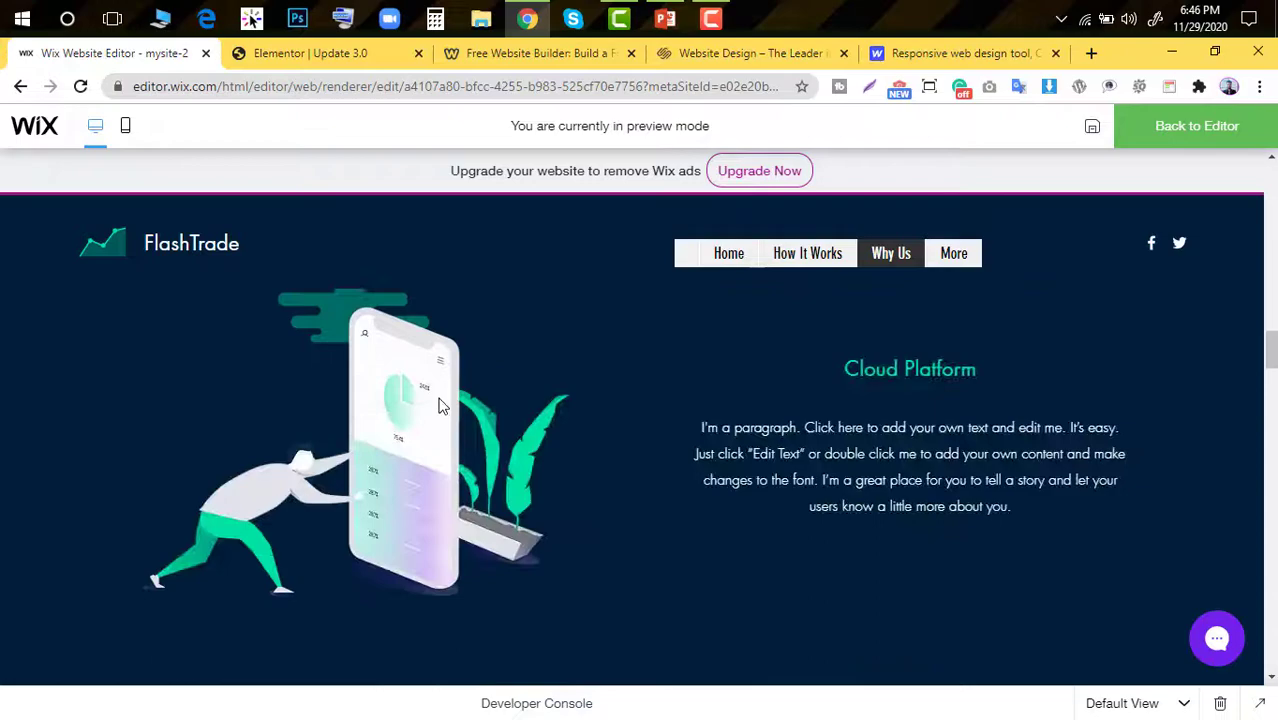
scroll(466, 392, "up", 10)
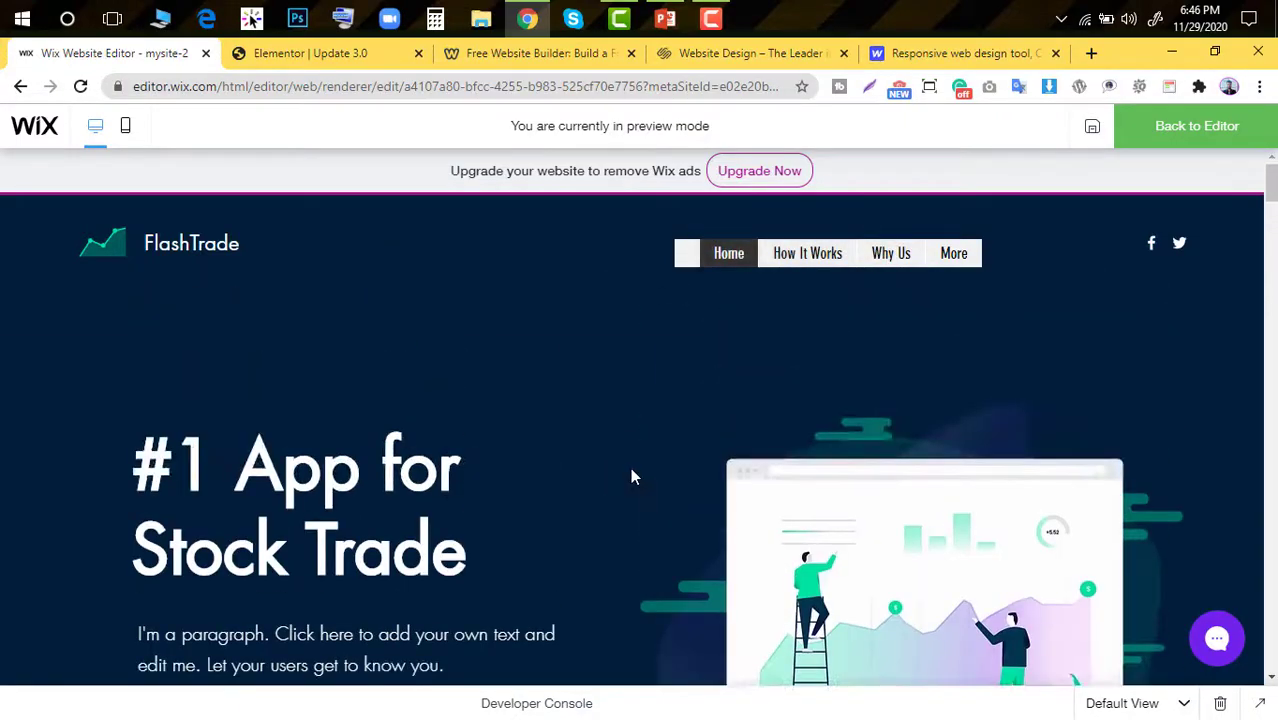
Scroll down the FlashTrade preview to the How It Works section with its Vimeo video
scroll(630, 470, "down", 4)
scroll(630, 477, "down", 10)
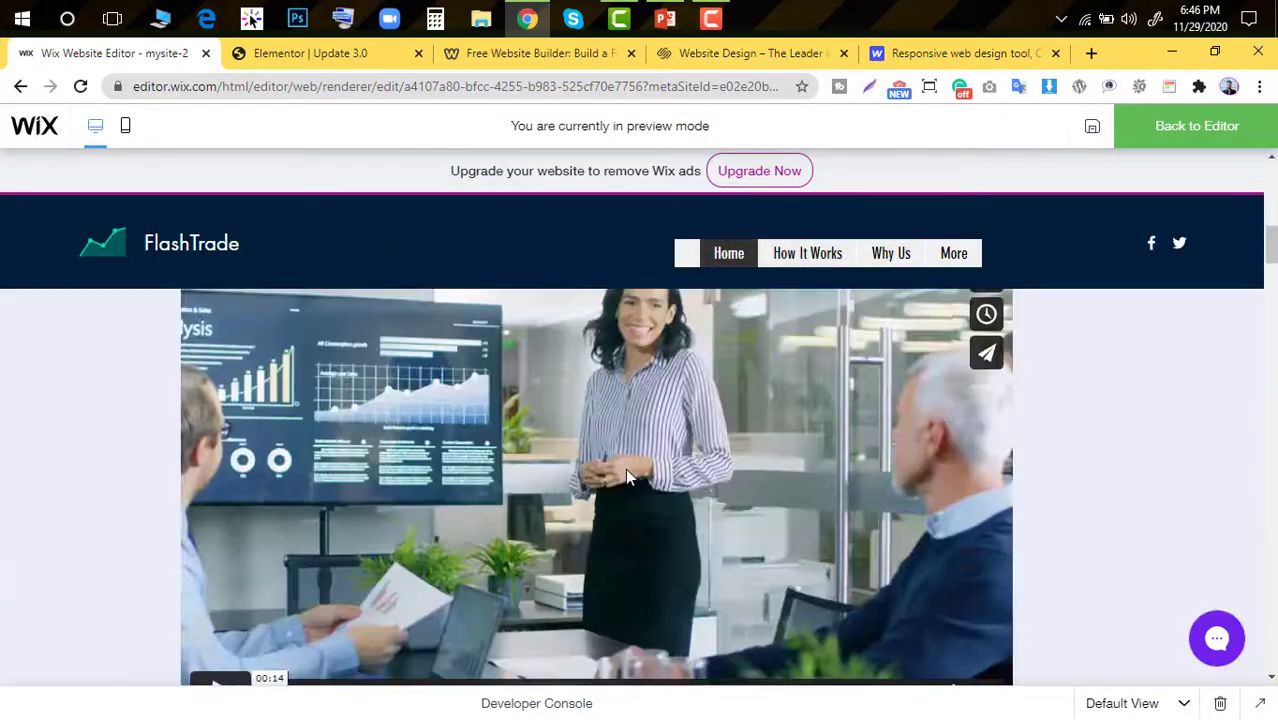
scroll(530, 485, "up", 8)
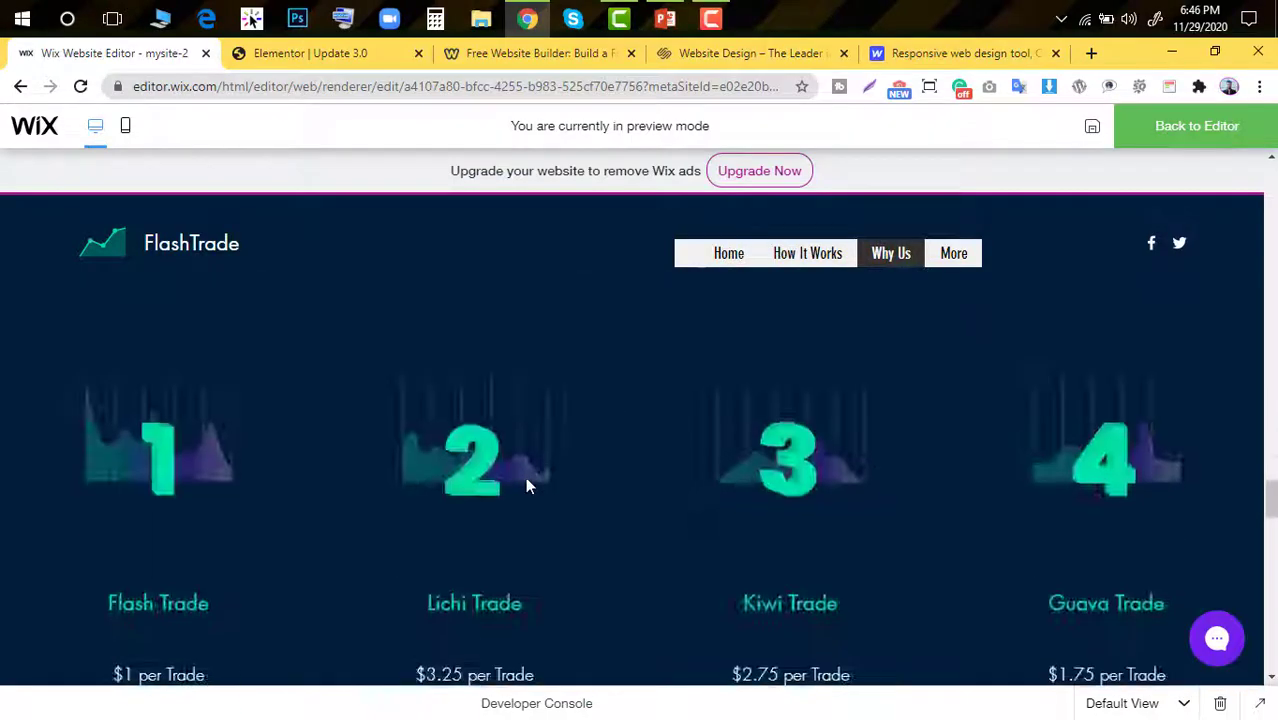
scroll(532, 474, "up", 6)
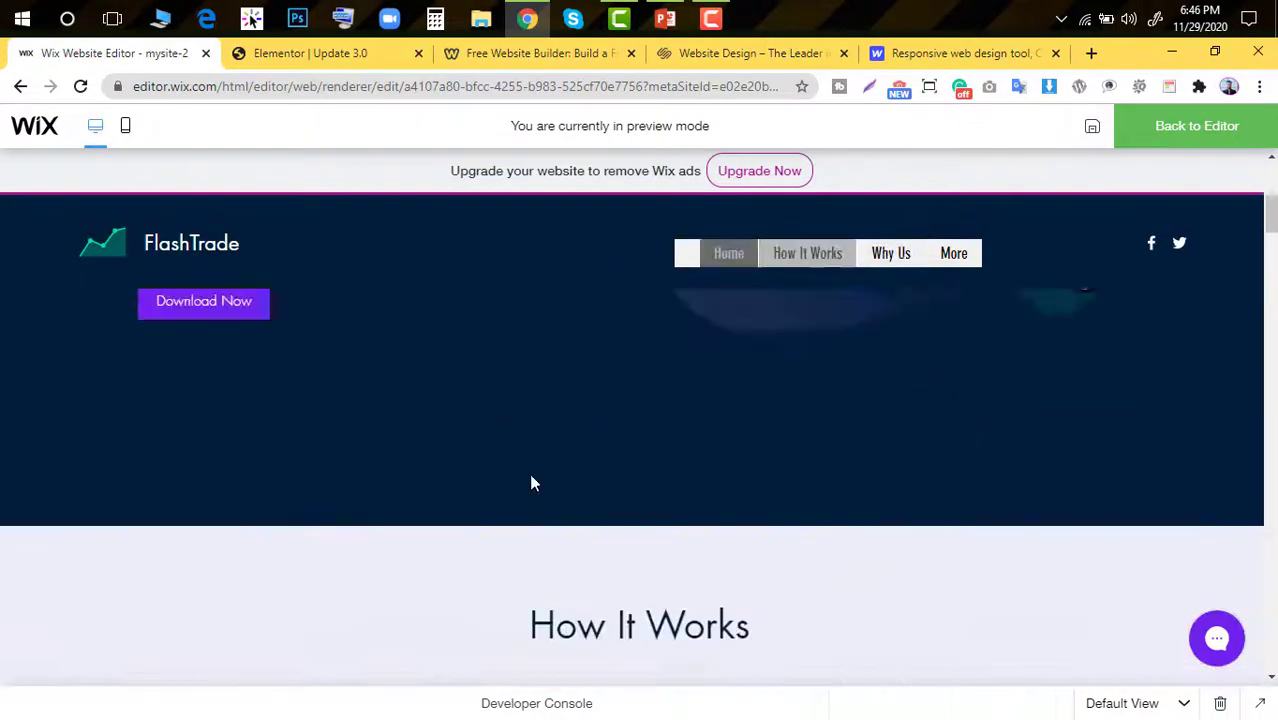
scroll(524, 475, "down", 3)
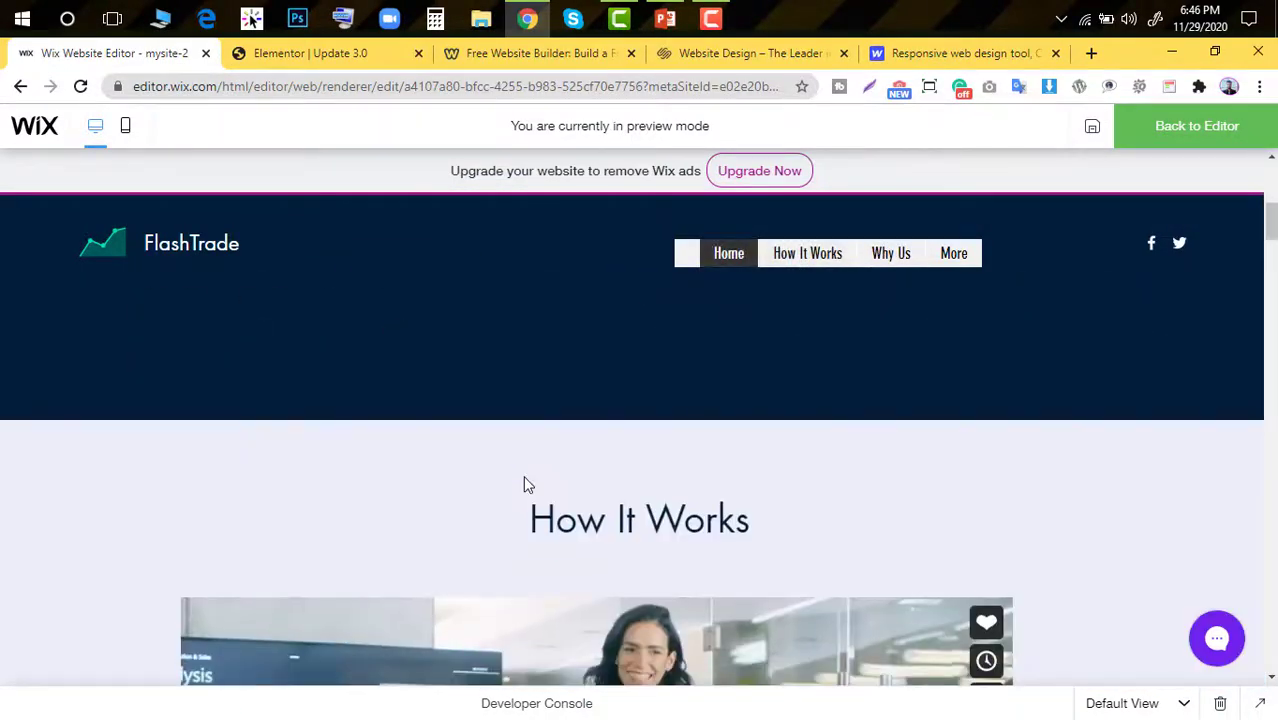
scroll(525, 480, "down", 4)
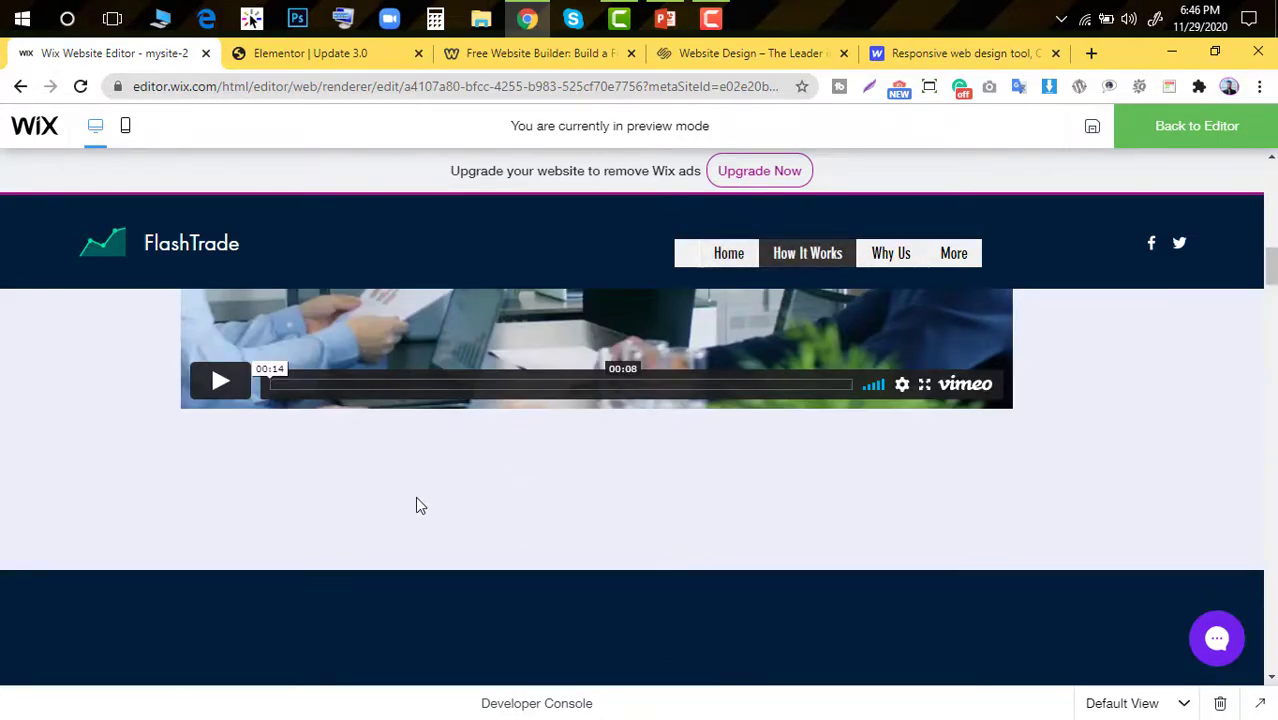
scroll(414, 505, "down", 3)
scroll(414, 505, "up", 4)
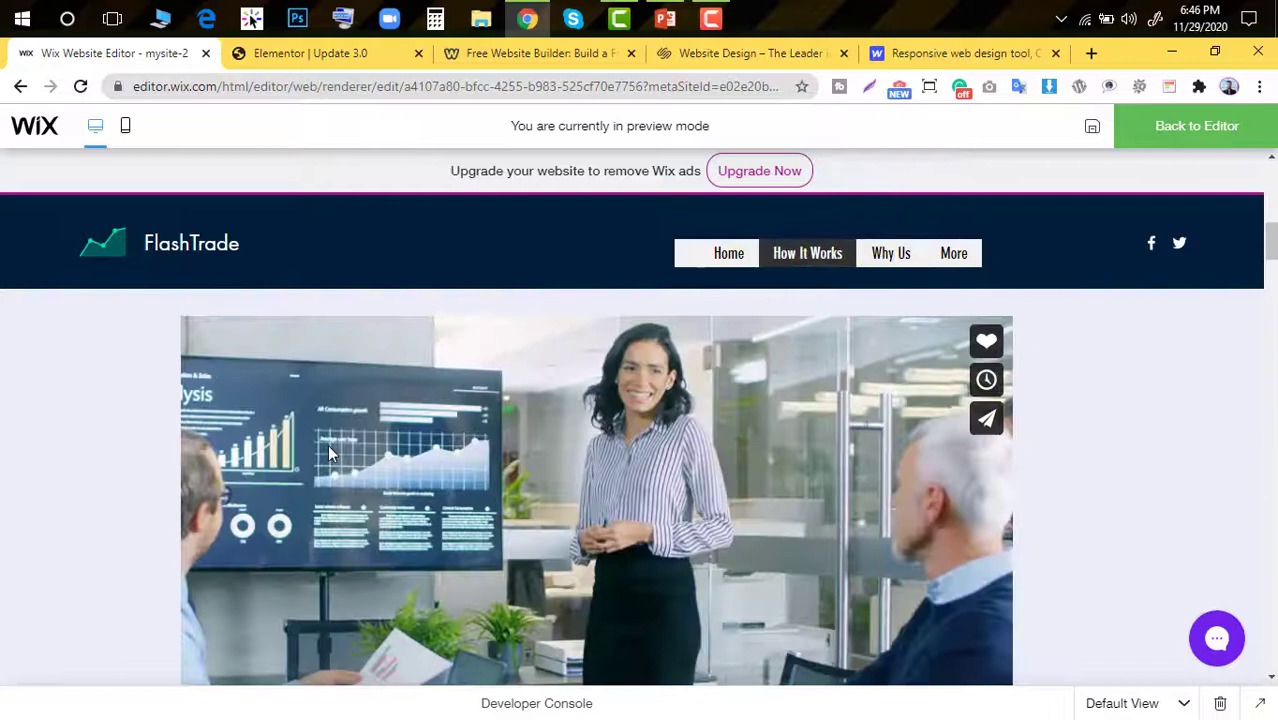
Flip through the Weebly and Squarespace tabs to the Webflow homepage and scroll its upper sections
left_click(474, 62)
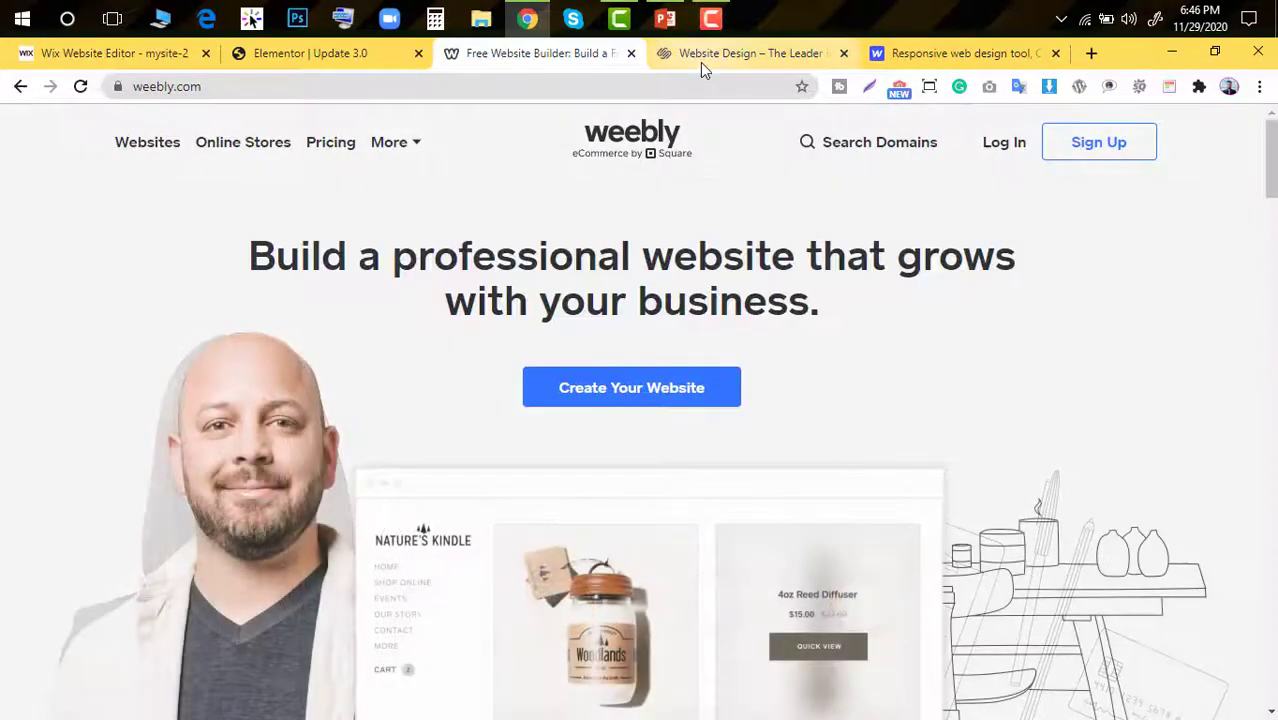
left_click(700, 58)
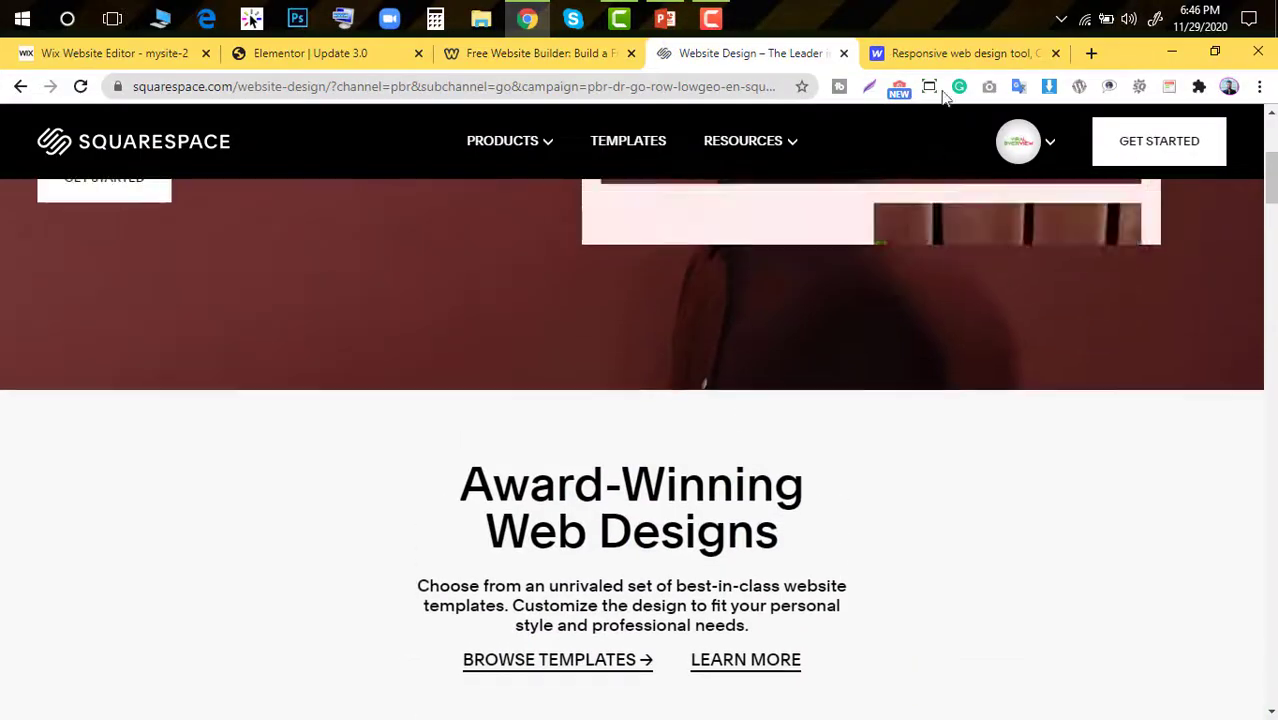
left_click(950, 55)
scroll(257, 251, "down", 10)
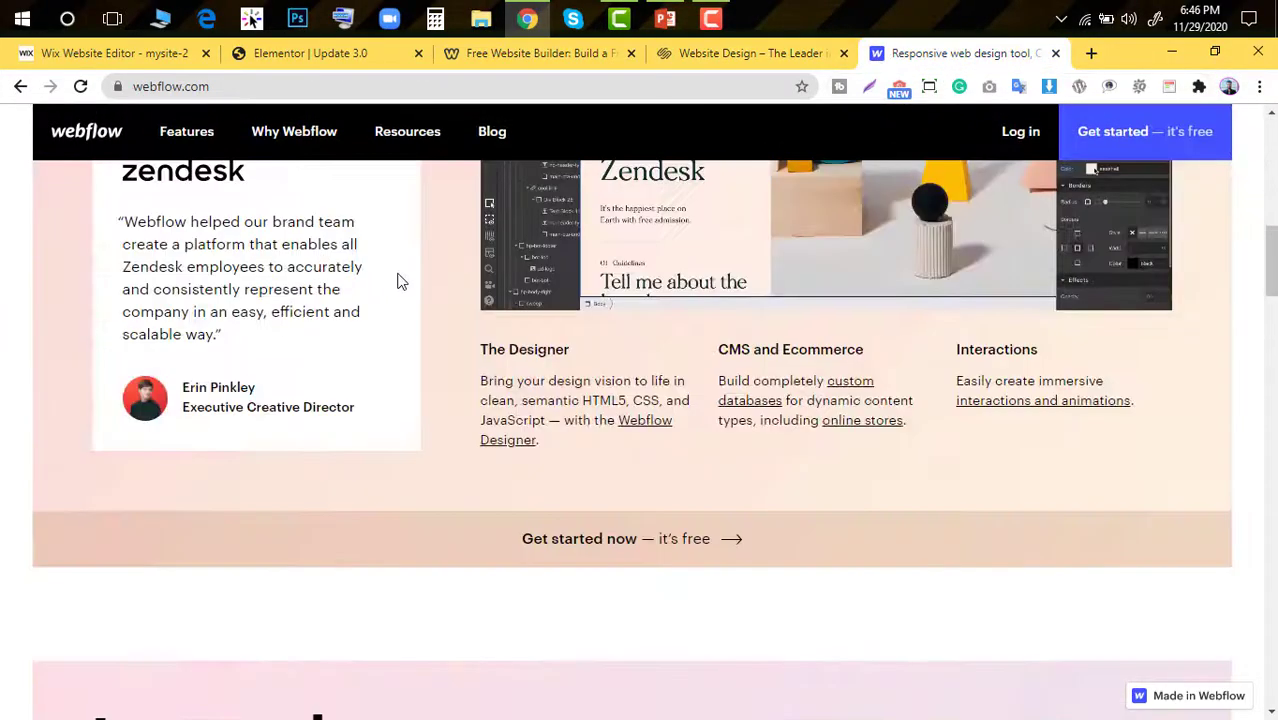
scroll(392, 290, "down", 15)
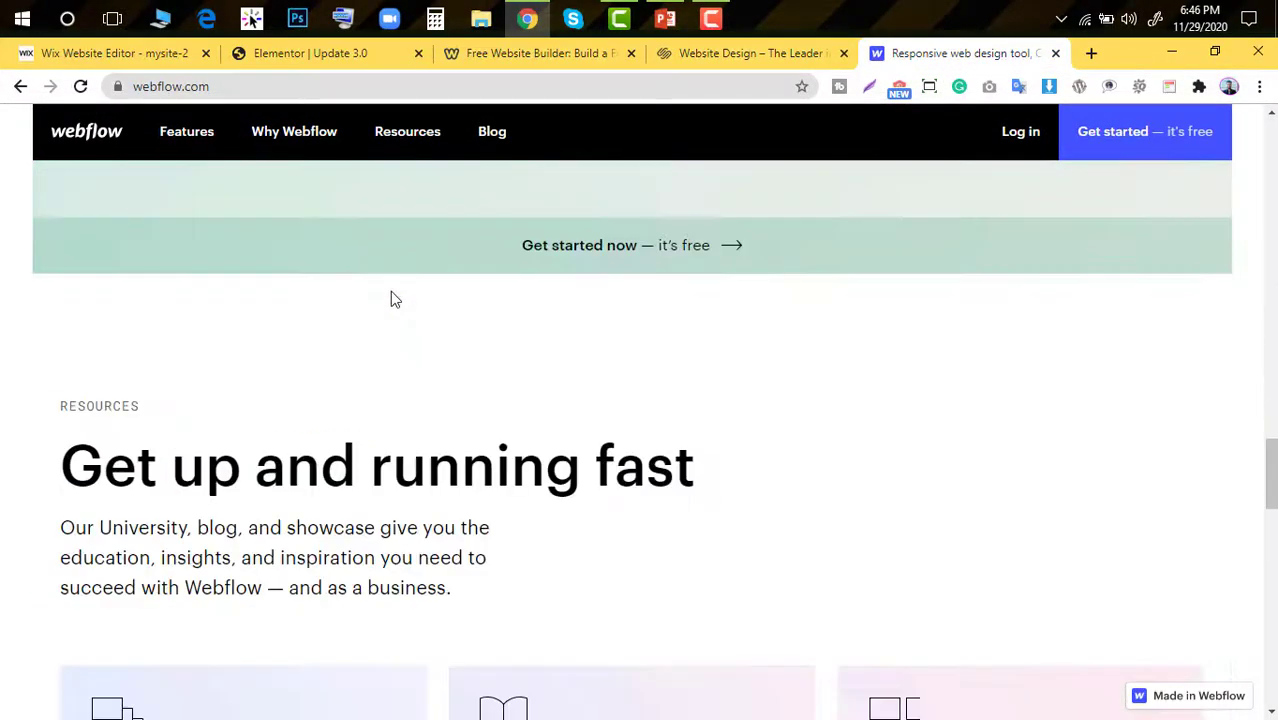
scroll(392, 300, "up", 10)
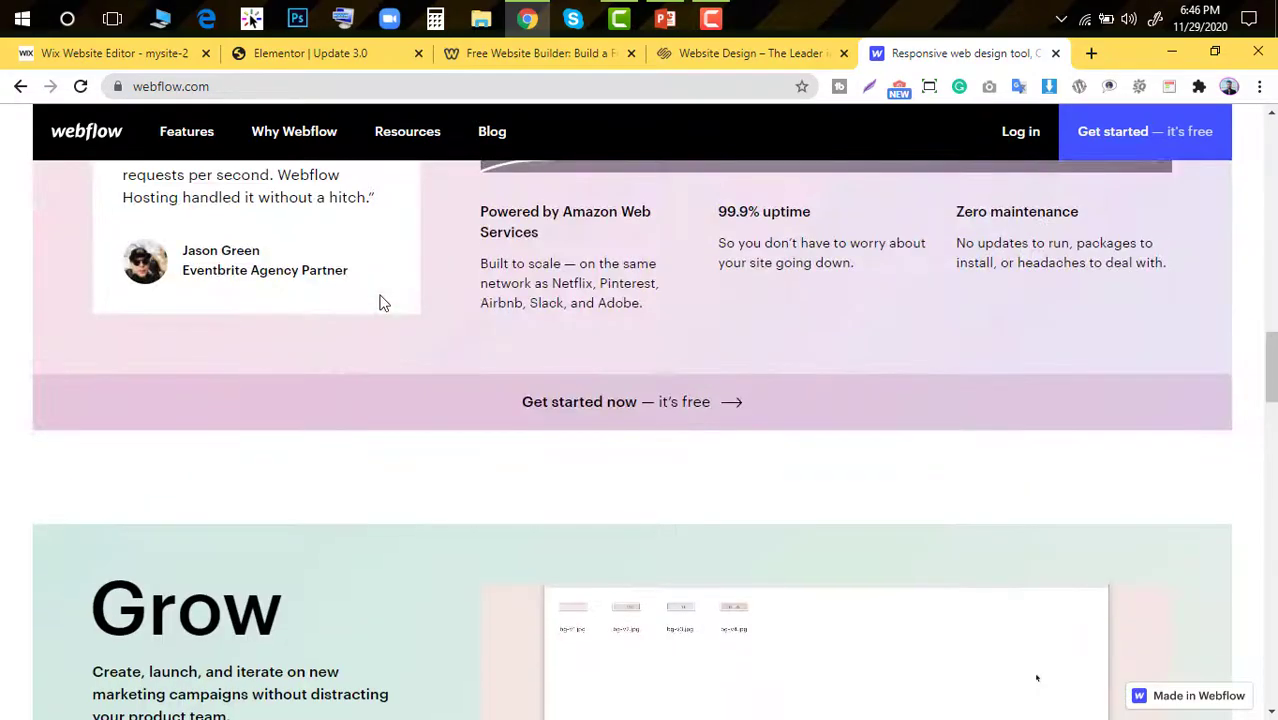
scroll(380, 302, "up", 5)
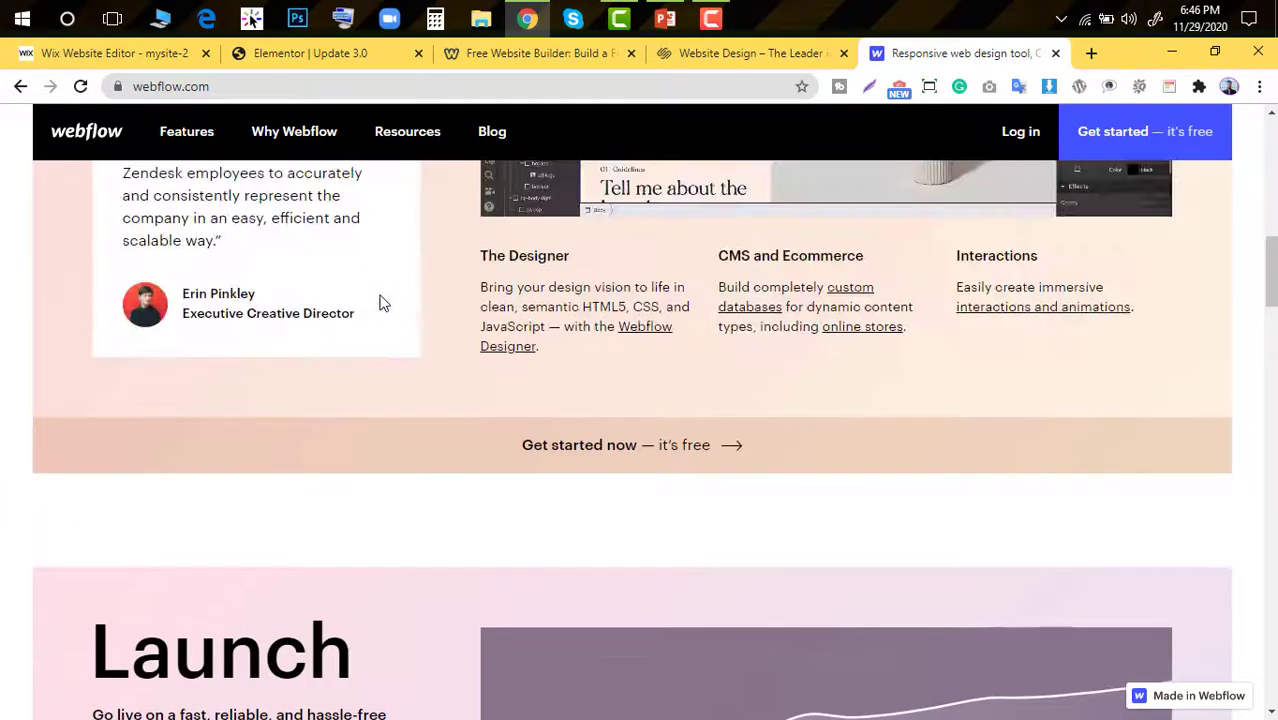
scroll(380, 302, "up", 10)
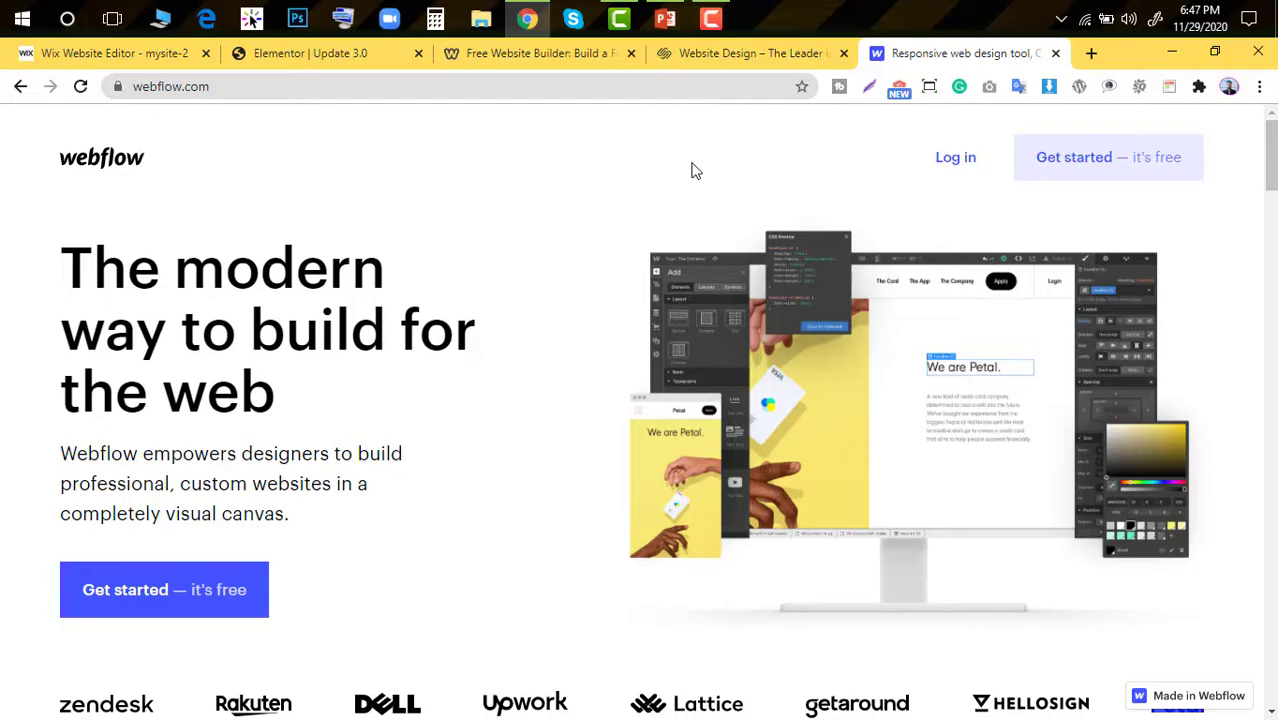
Scroll up and down through the webflow.com homepage sections
scroll(693, 200, "down", 4)
scroll(687, 248, "up", 4)
scroll(682, 245, "down", 1)
scroll(190, 295, "down", 4)
scroll(194, 285, "up", 5)
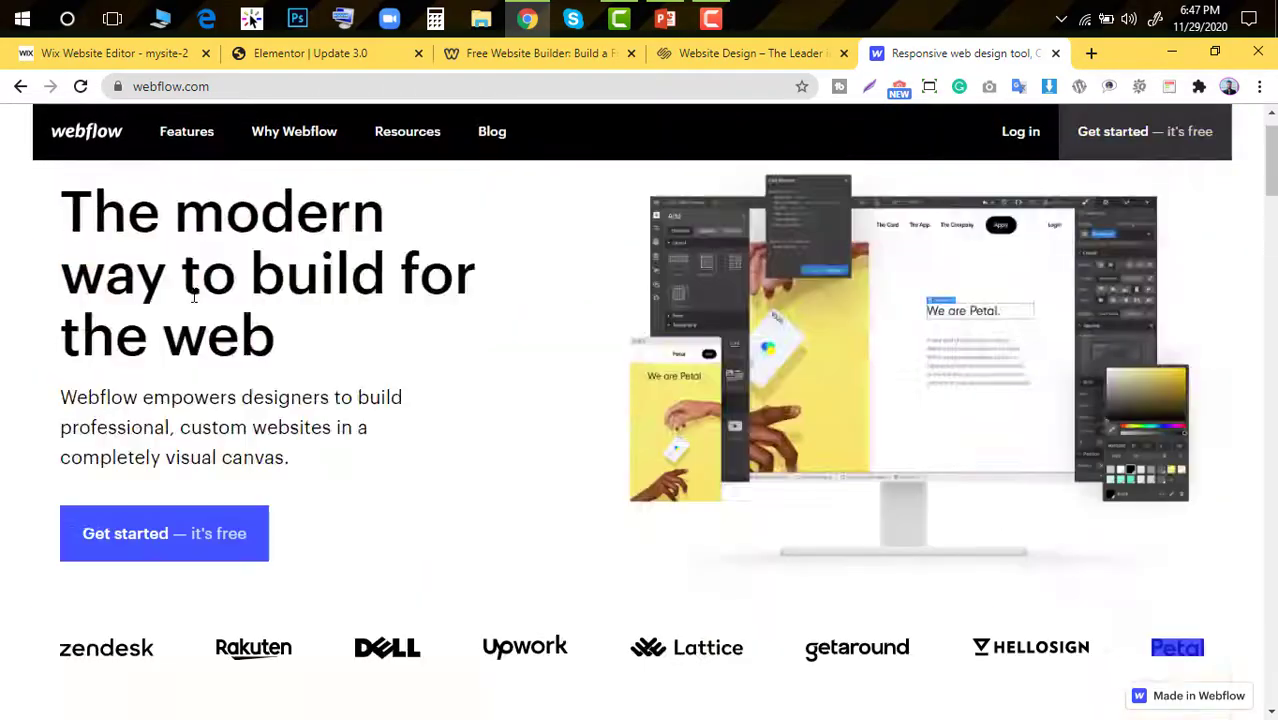
scroll(200, 305, "down", 4)
scroll(203, 308, "up", 4)
scroll(230, 295, "down", 4)
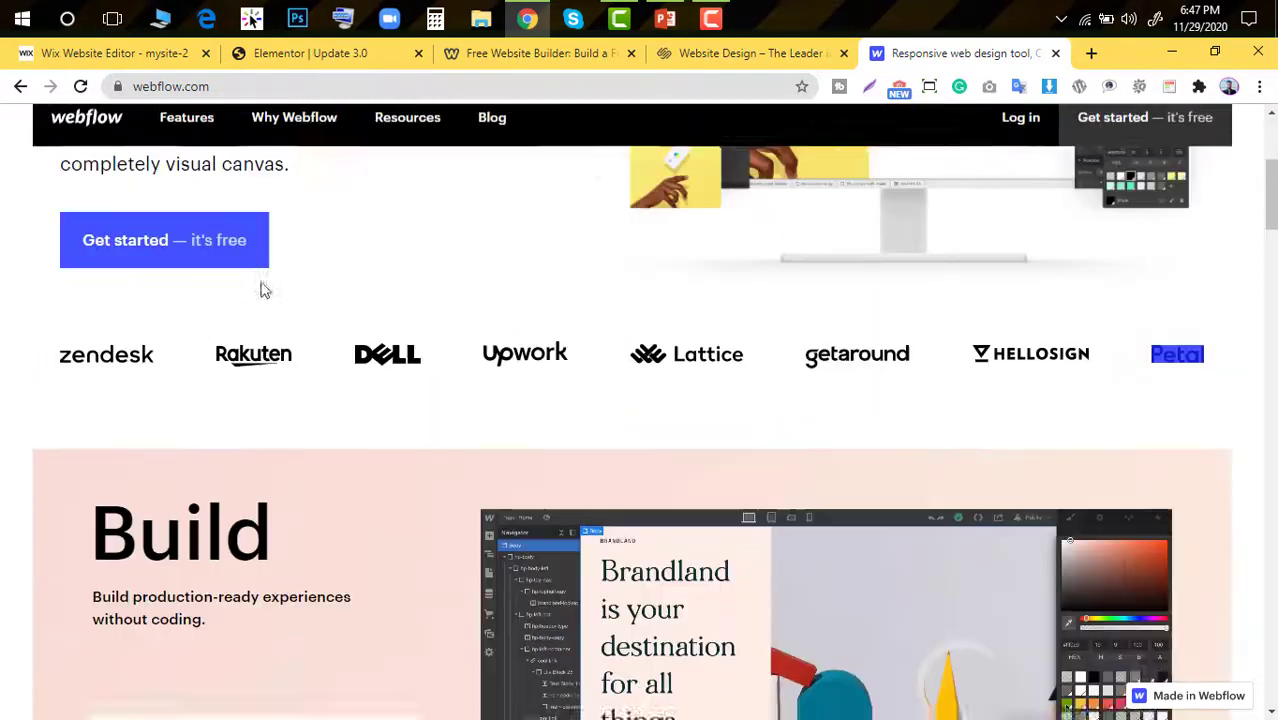
scroll(290, 220, "up", 2)
scroll(540, 270, "up", 1)
scroll(869, 393, "up", 1)
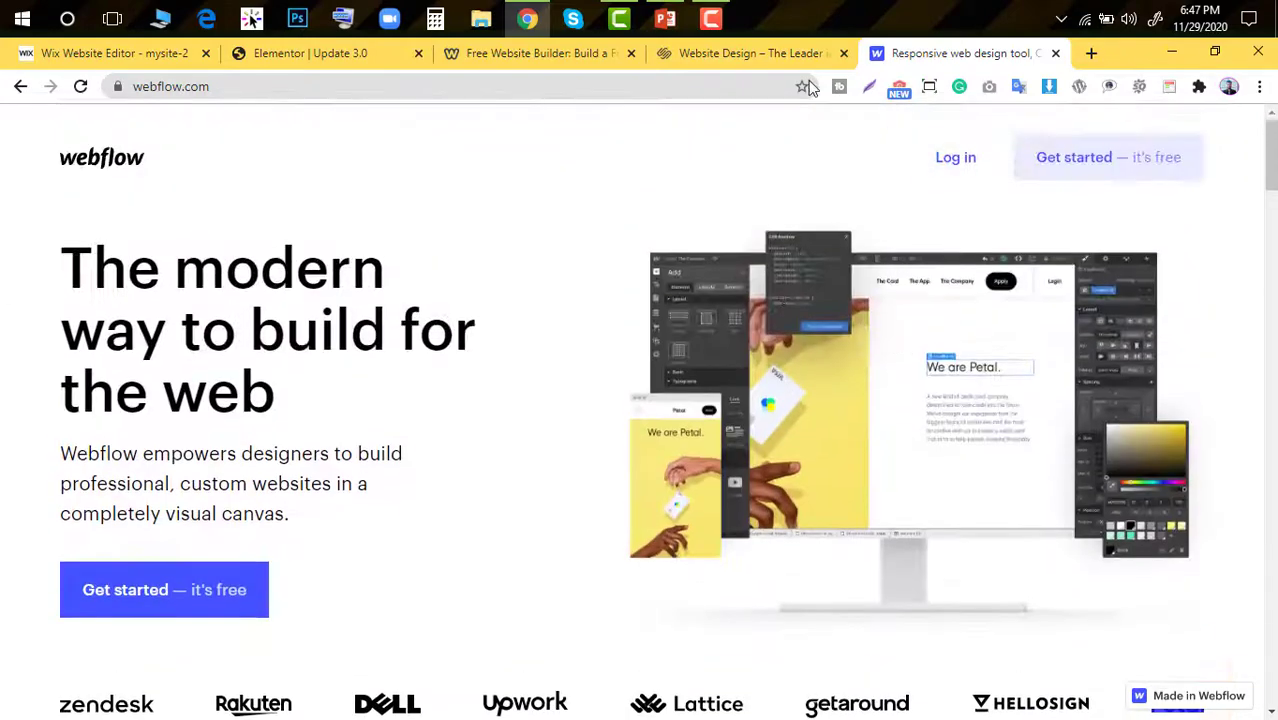
Switch to the Squarespace tab showing 'The leader in website design.' at the top
left_click(760, 53)
scroll(509, 354, "up", 3)
scroll(509, 363, "up", 1)
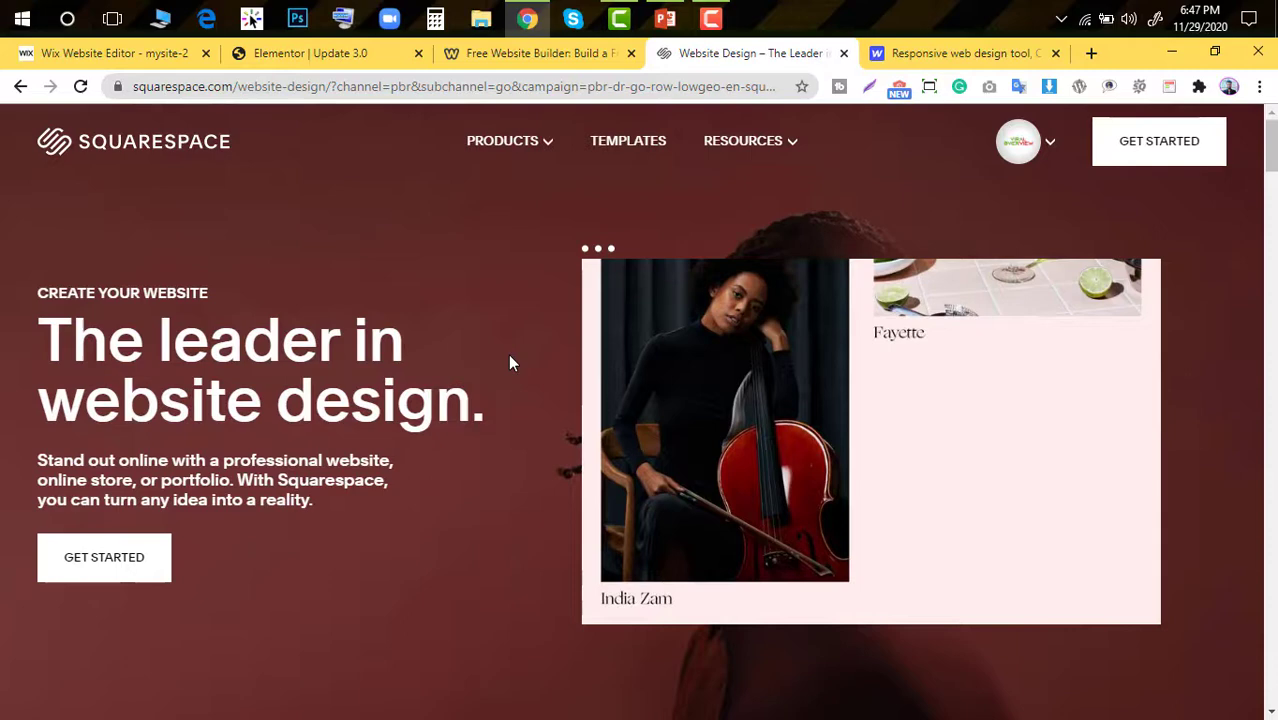
left_click(128, 60)
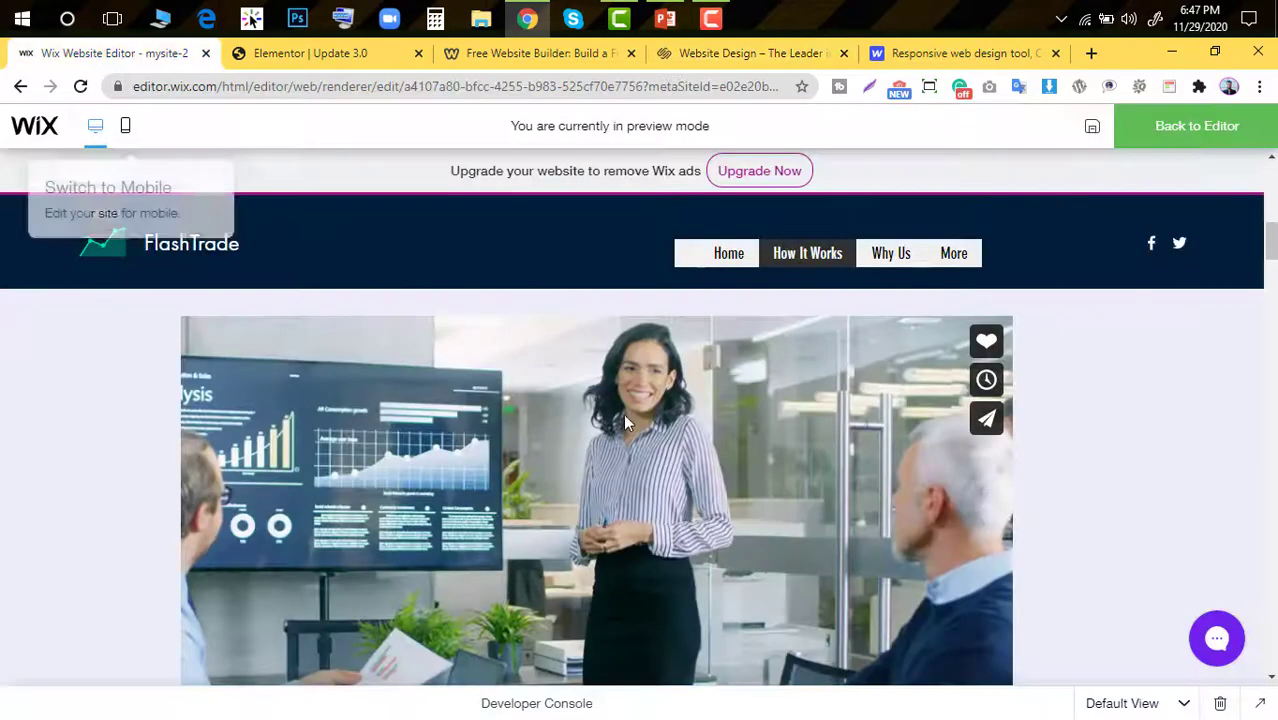
scroll(618, 413, "up", 10)
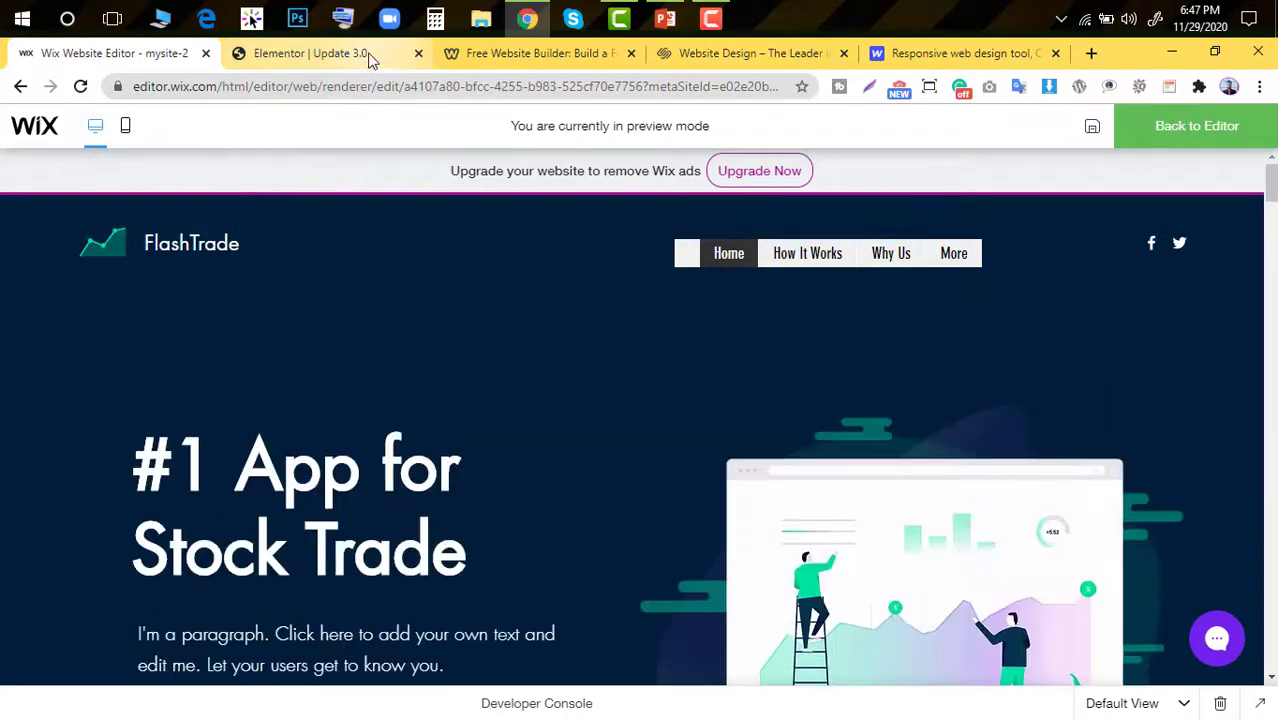
scroll(340, 346, "down", 2)
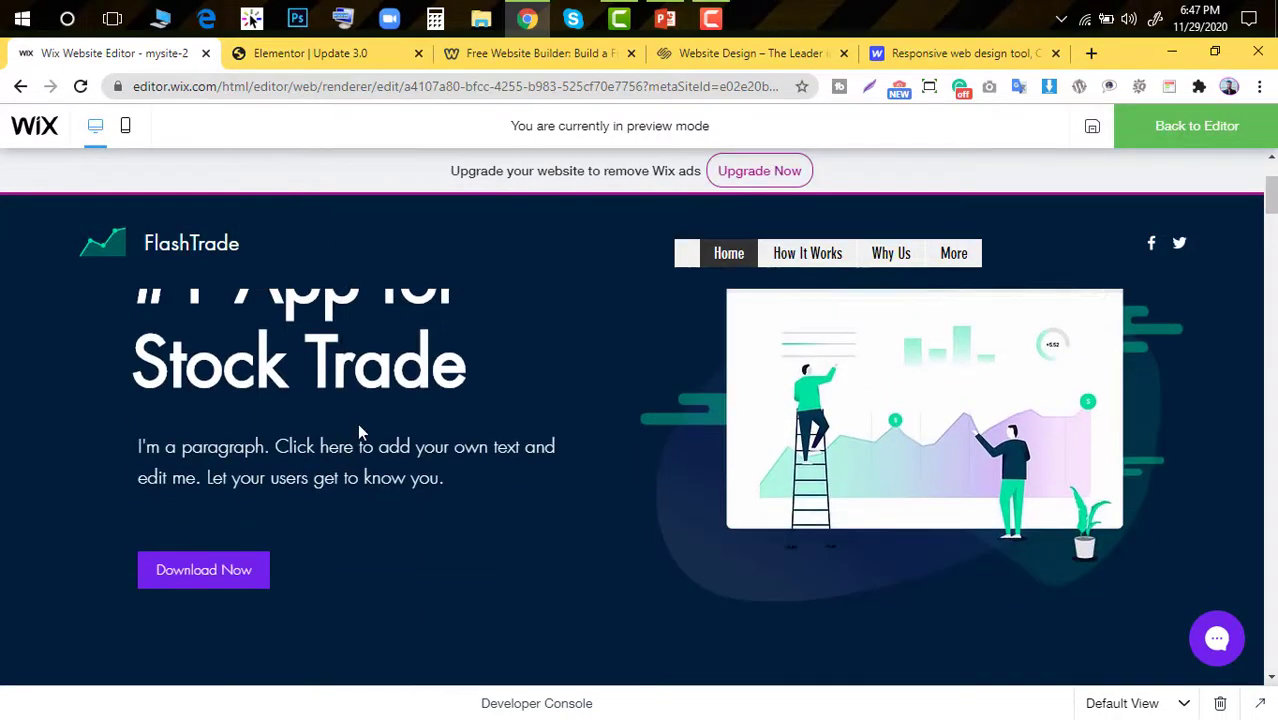
left_click(688, 56)
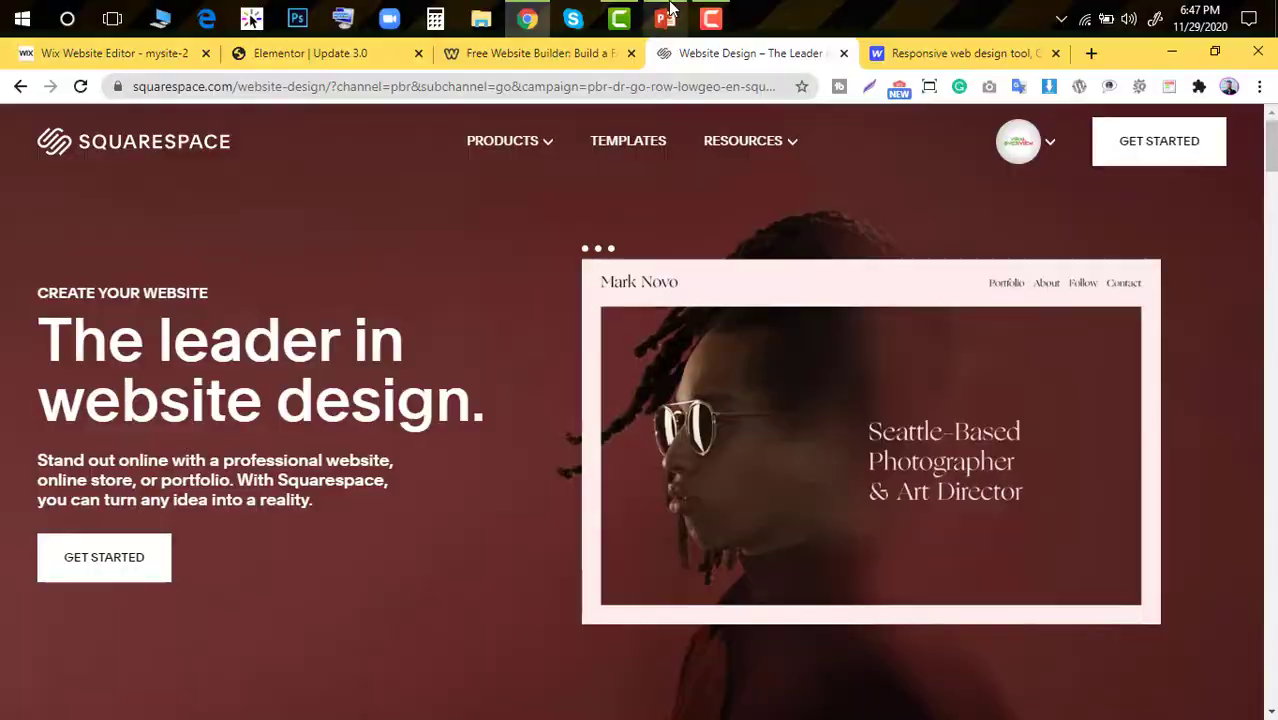
left_click(665, 18)
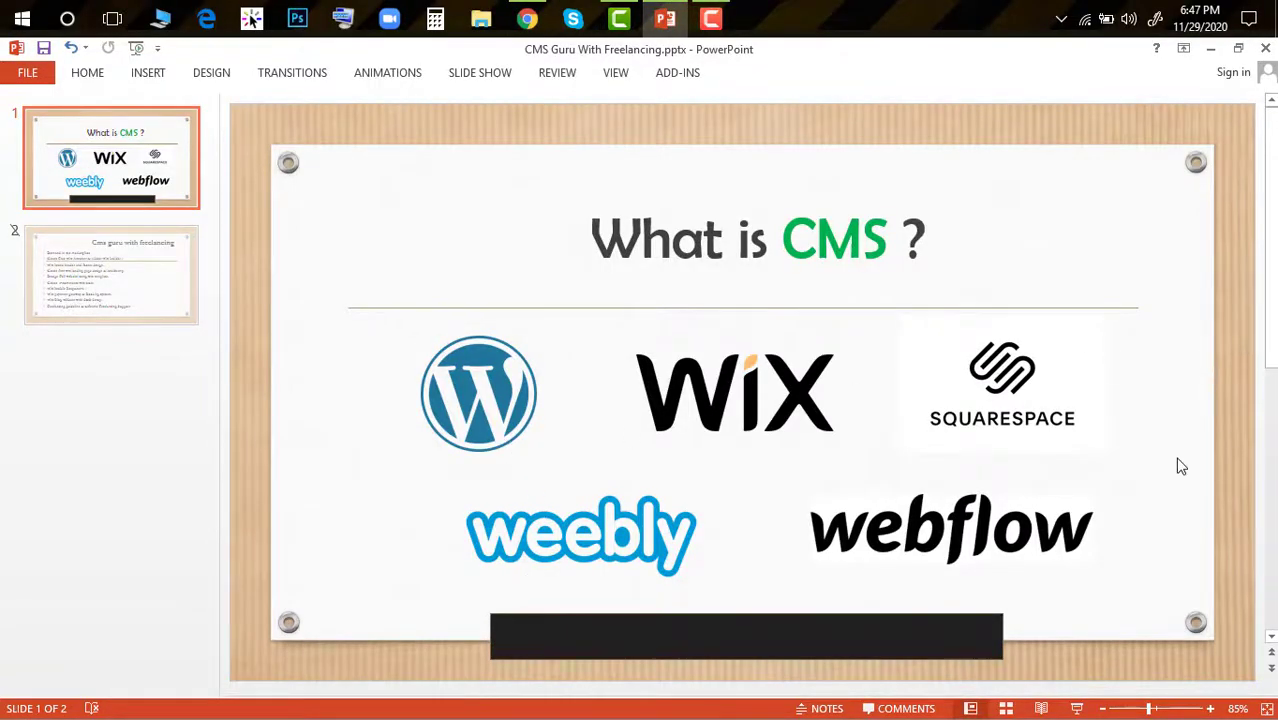
left_click(481, 367)
left_click(737, 407)
left_click(512, 407)
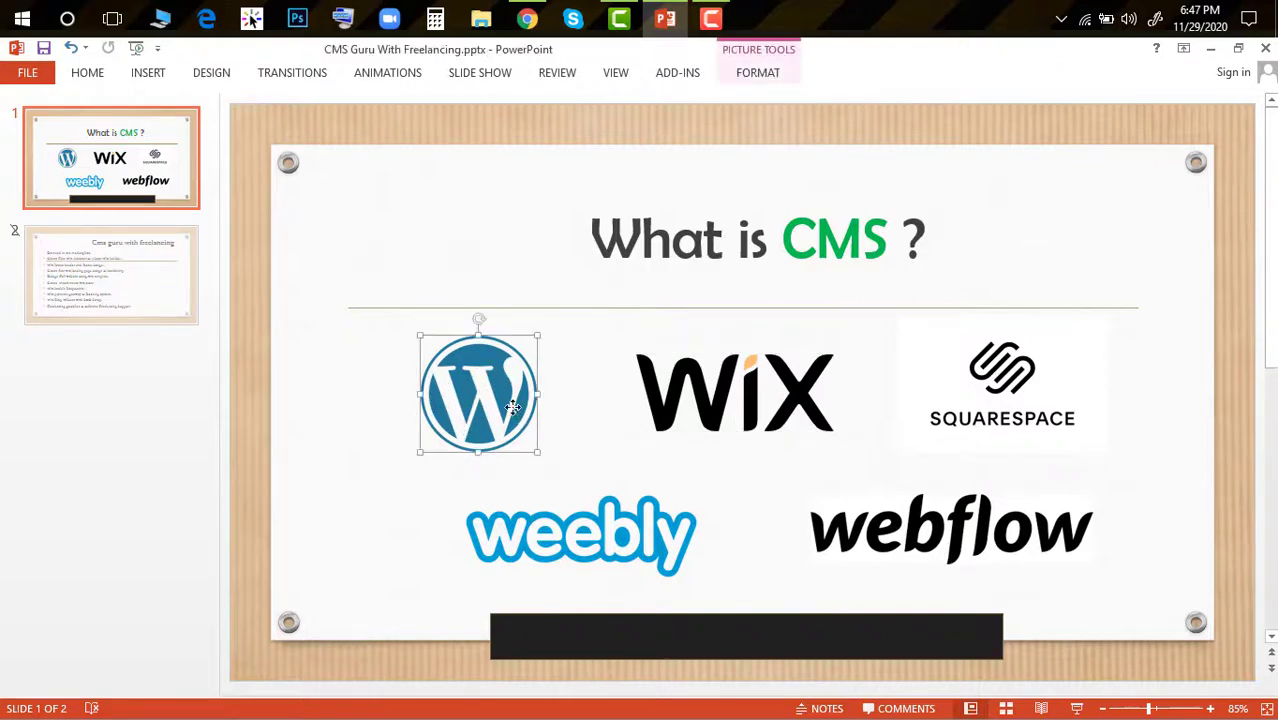
left_click(713, 402)
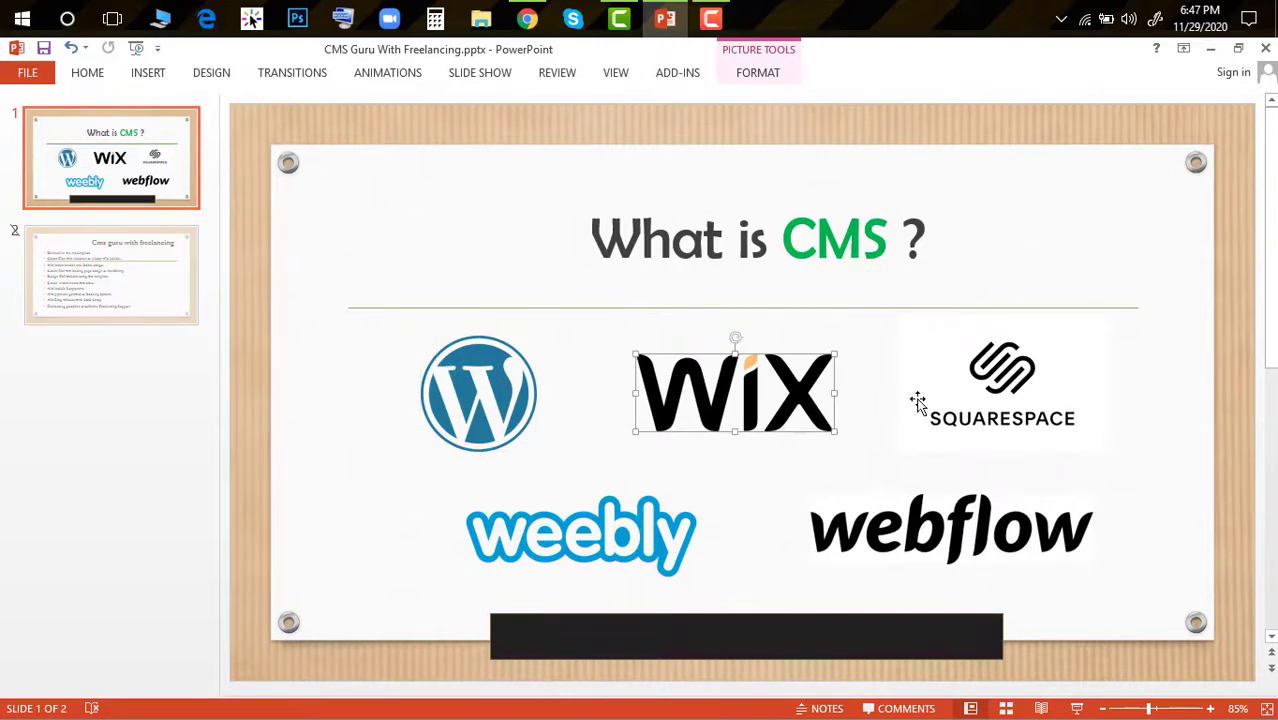
left_click(470, 396)
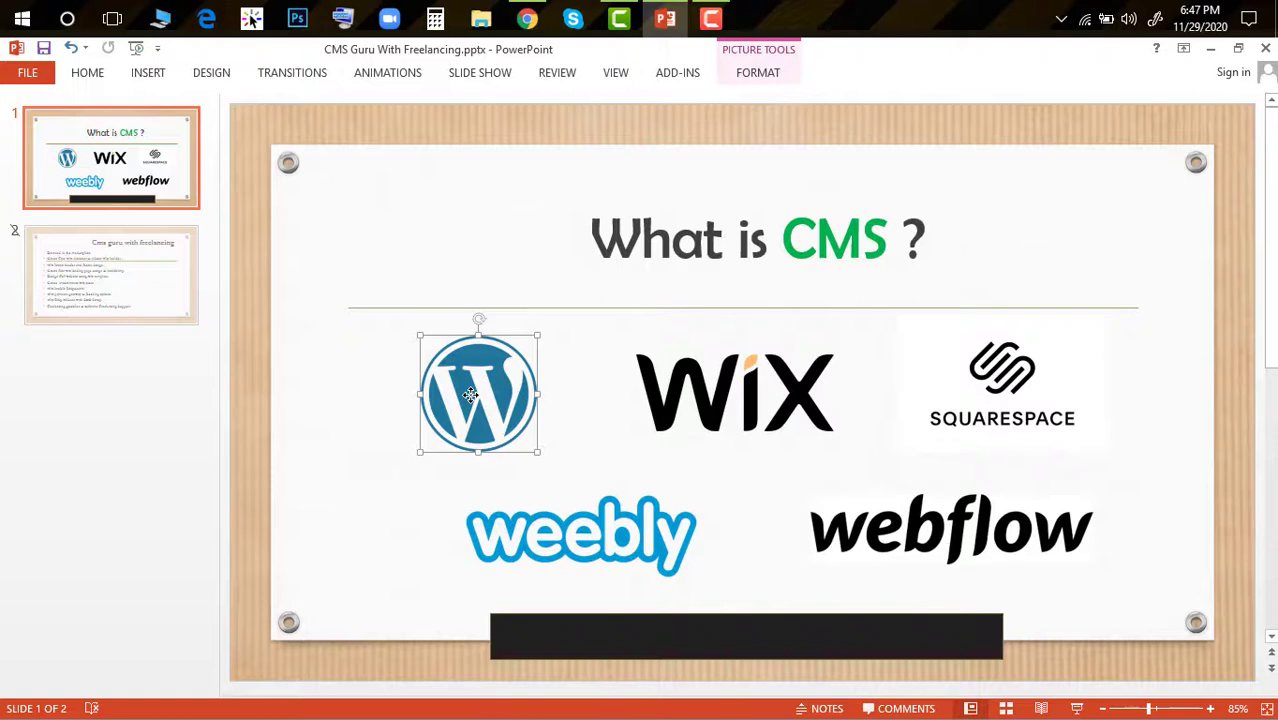
Select the Wix and WordPress logos on the CMS slide in turn
left_click(721, 381)
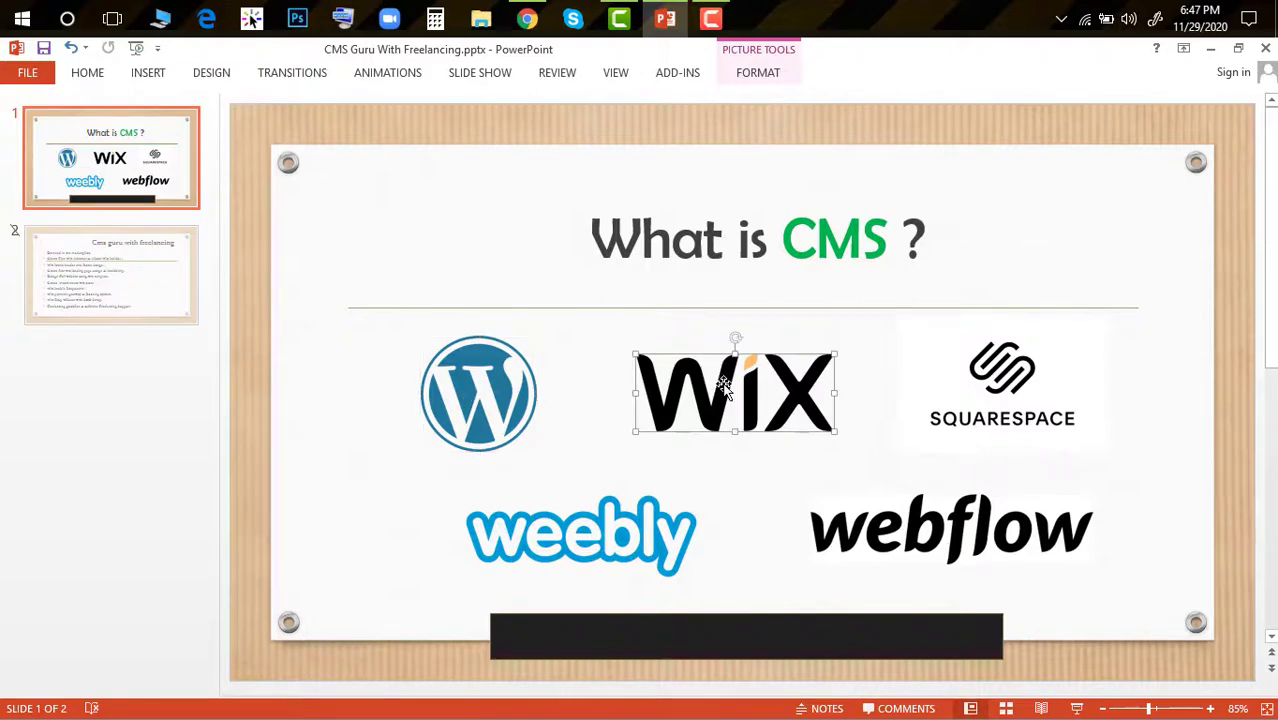
left_click(507, 415)
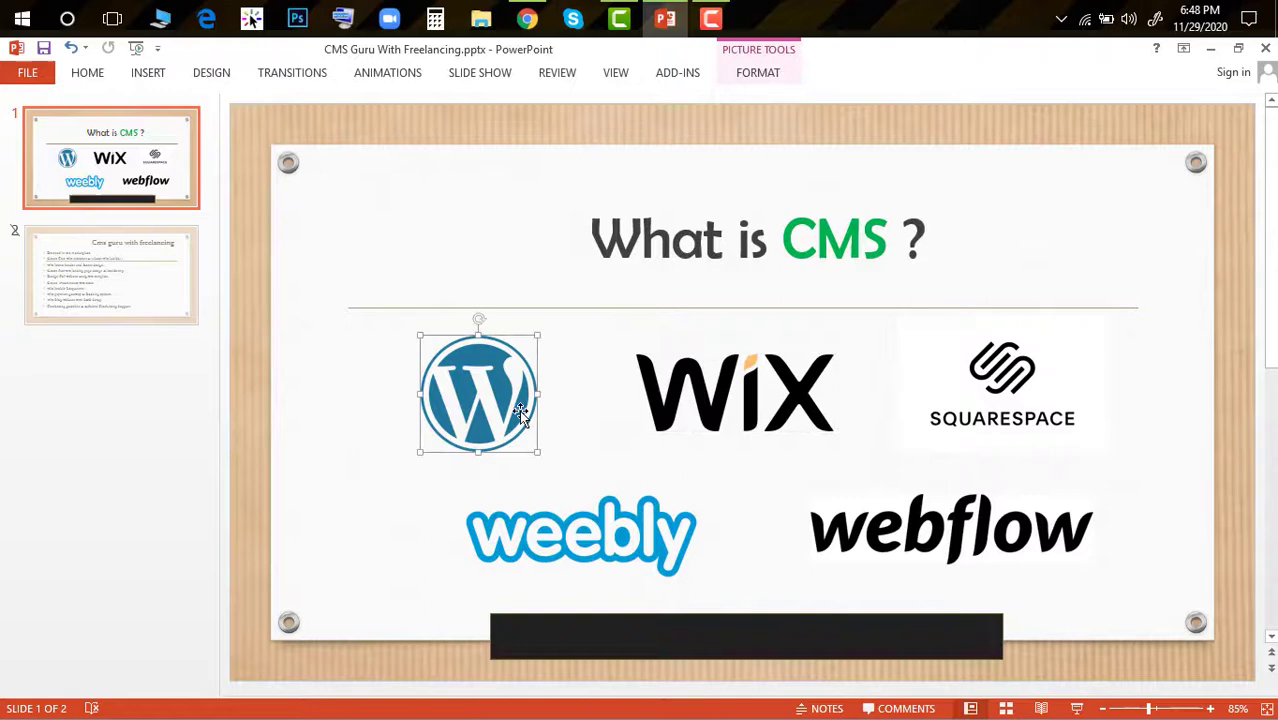
left_click(701, 386)
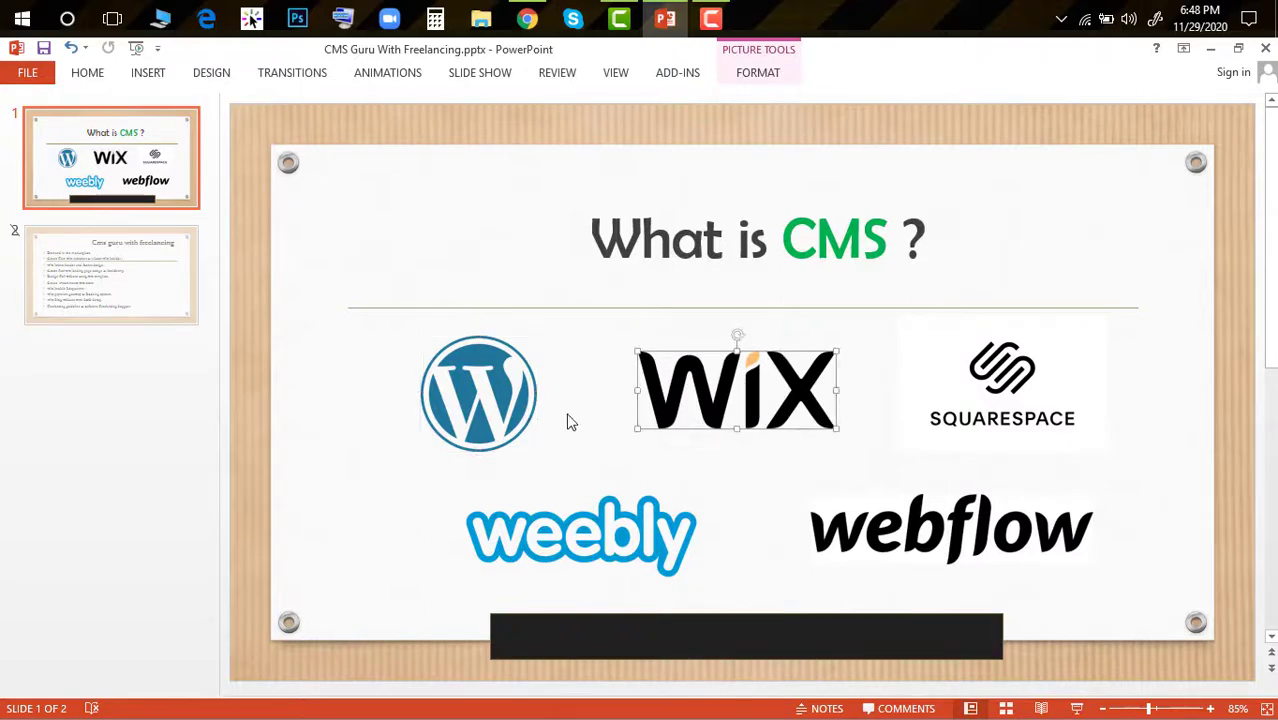
left_click(512, 396)
left_click(752, 360)
Select the Squarespace, Weebly and webflow logos, then bring Chrome to the front
left_click(960, 368)
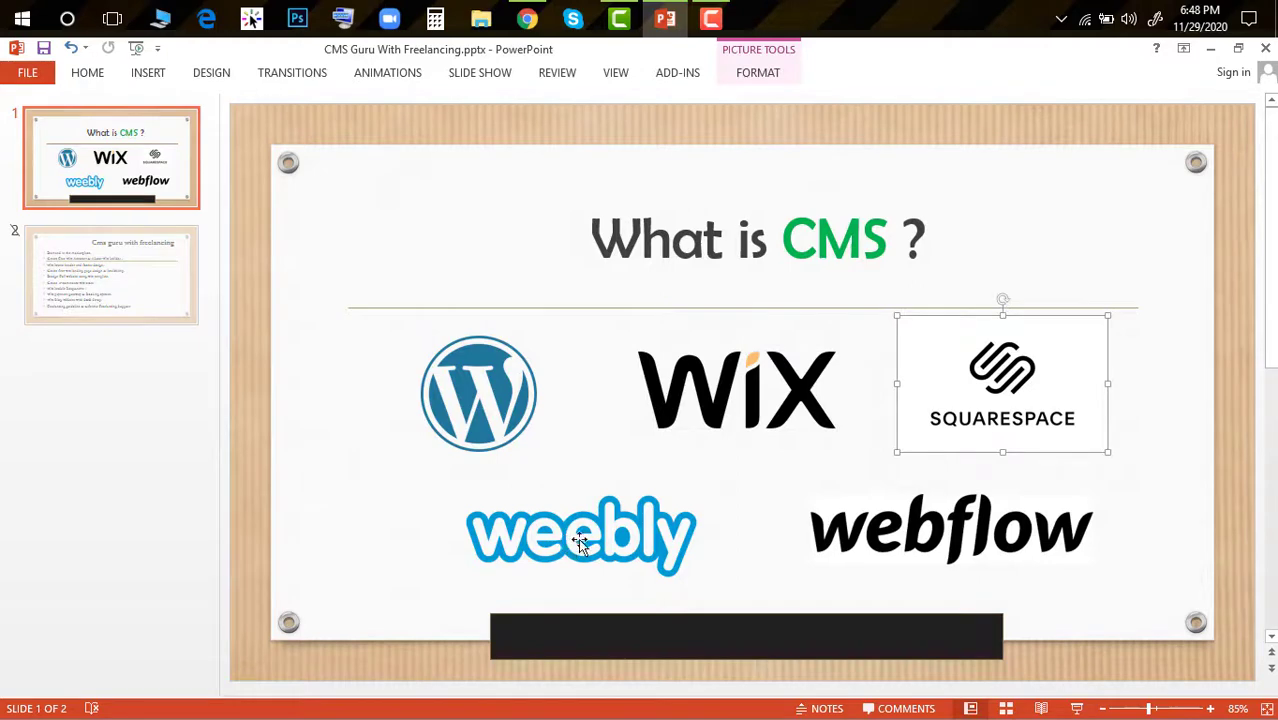
left_click(626, 550)
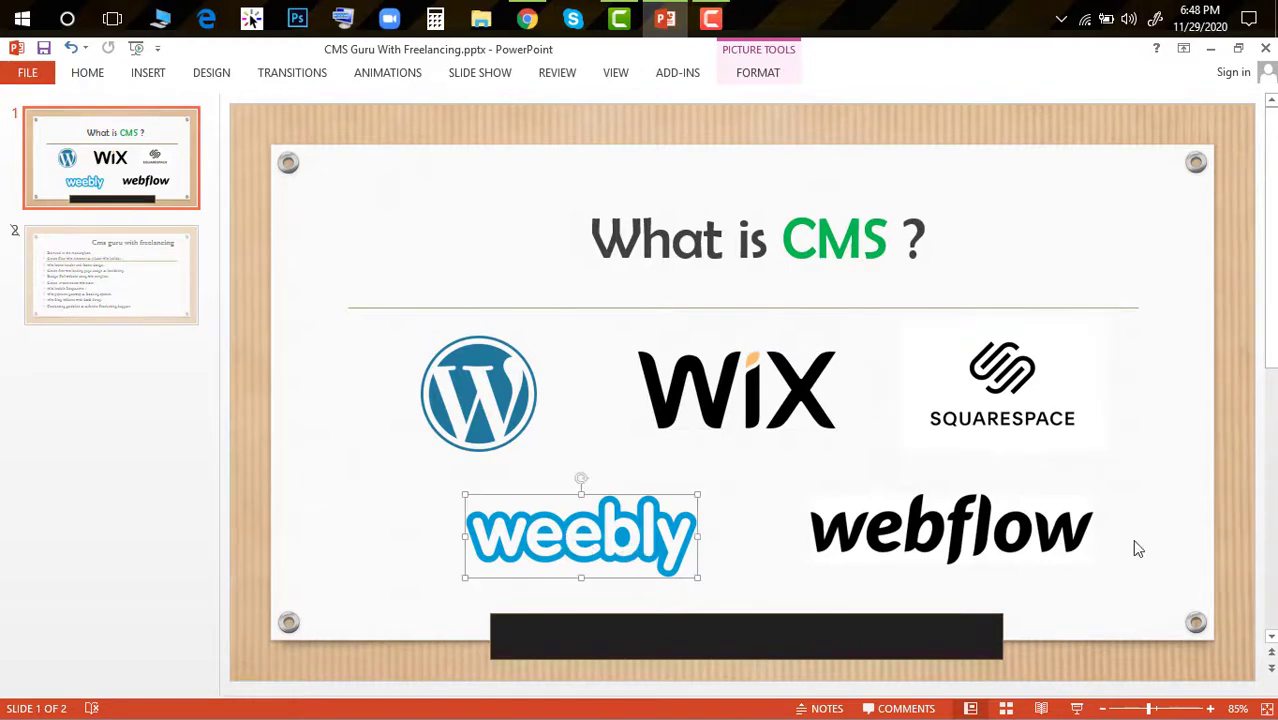
left_click(1028, 540)
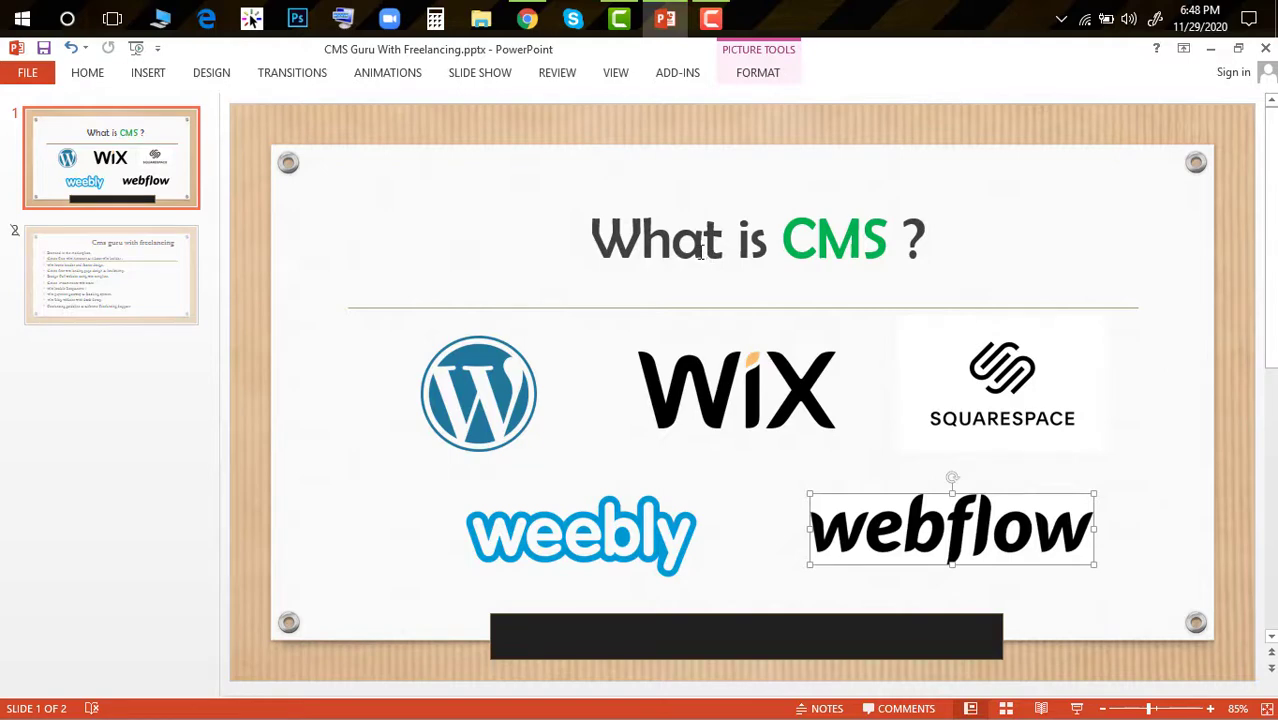
left_click(527, 18)
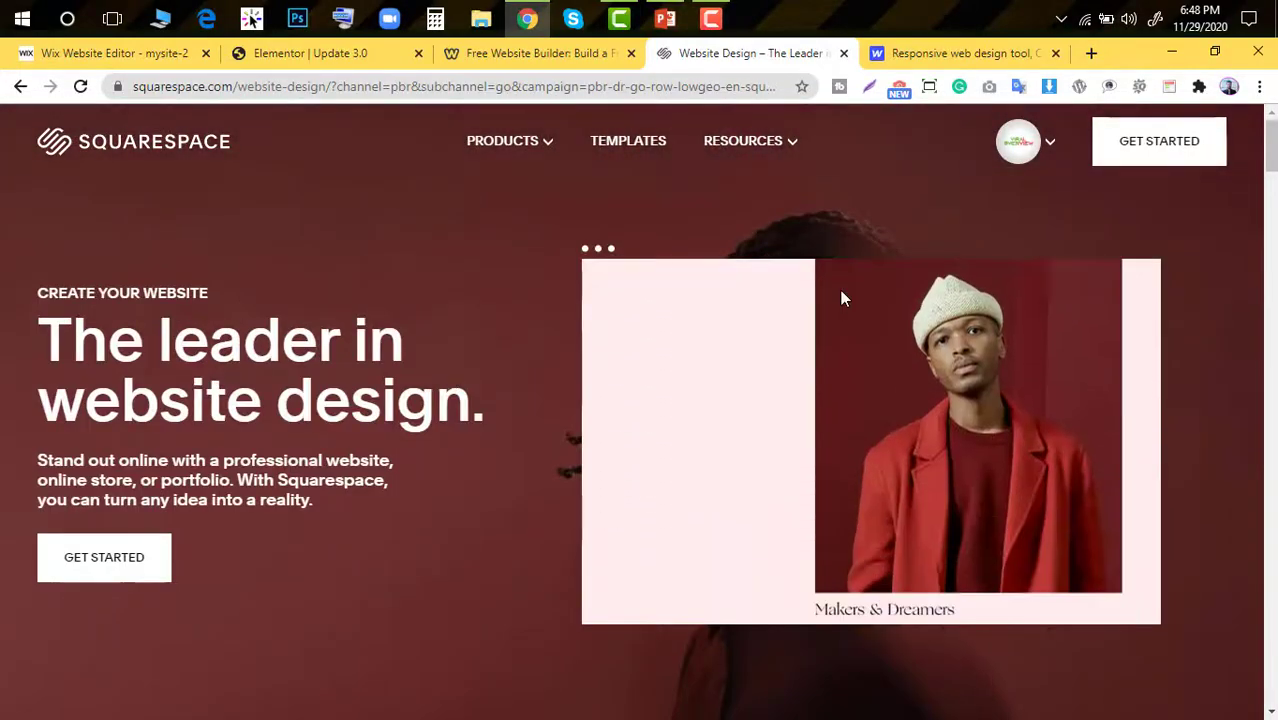
Switch to the Wix Website Editor tab and scroll the FlashTrade page
left_click(112, 53)
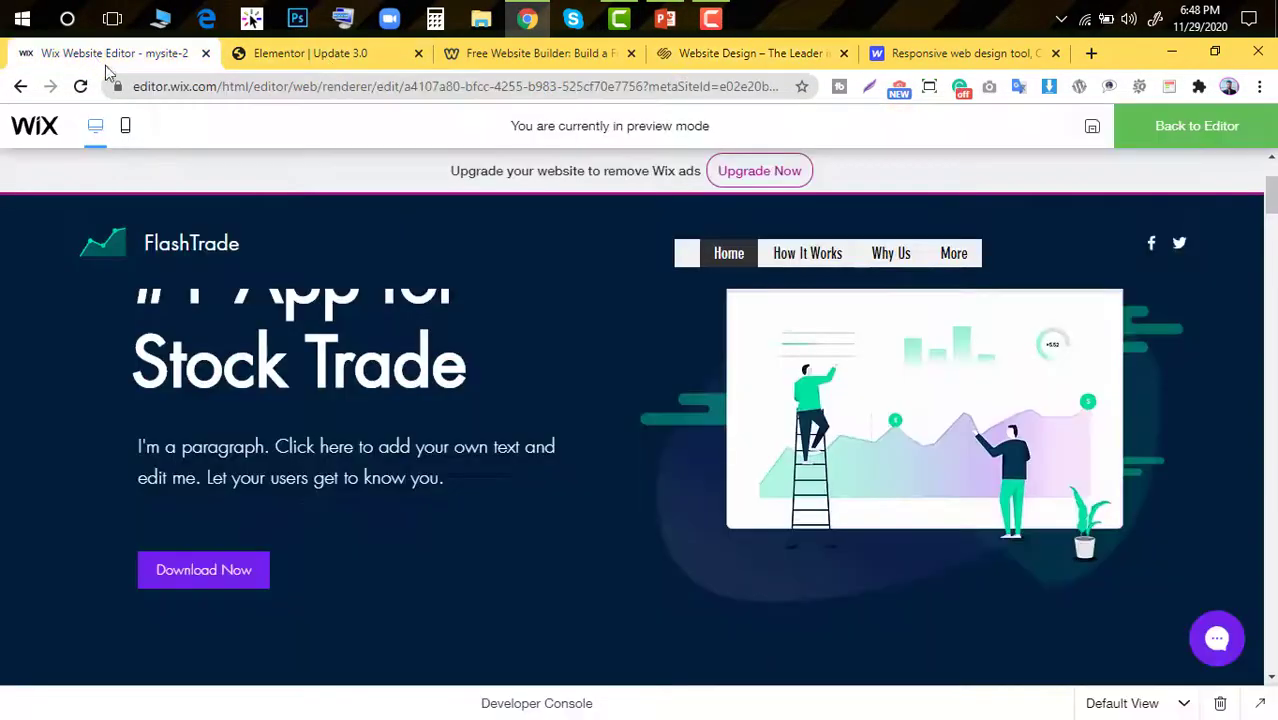
scroll(565, 440, "down", 8)
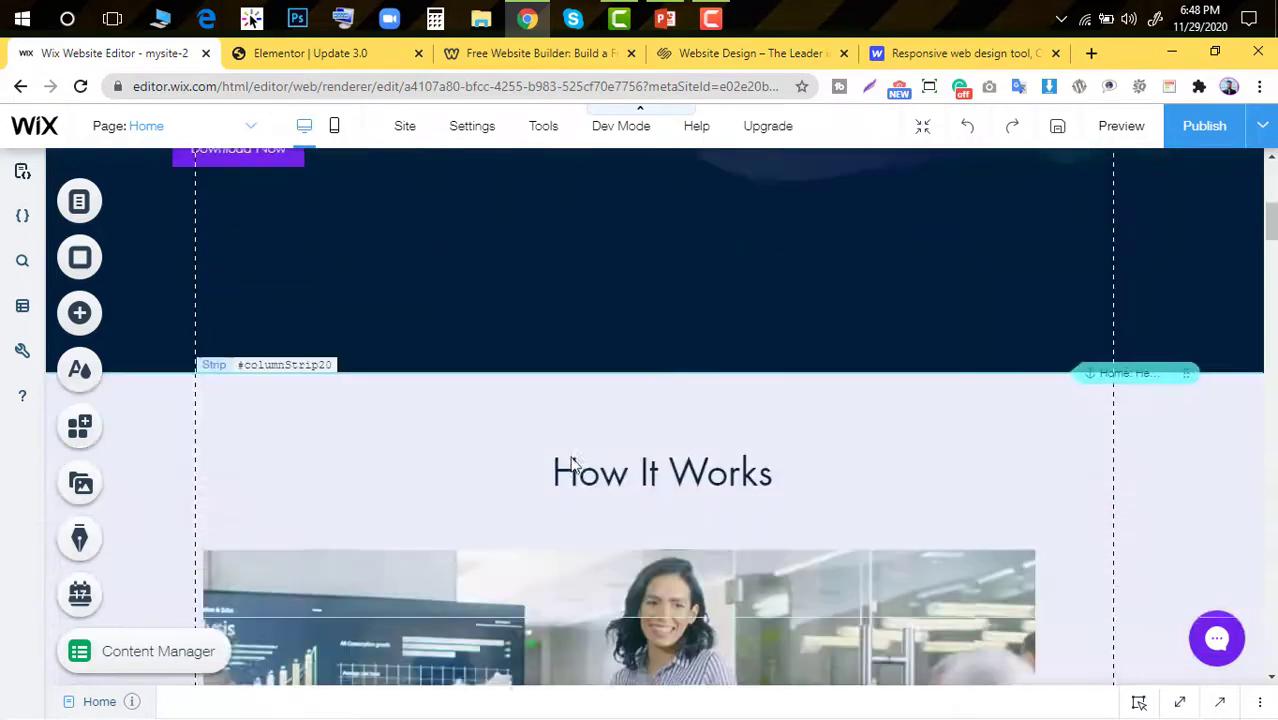
scroll(570, 462, "down", 8)
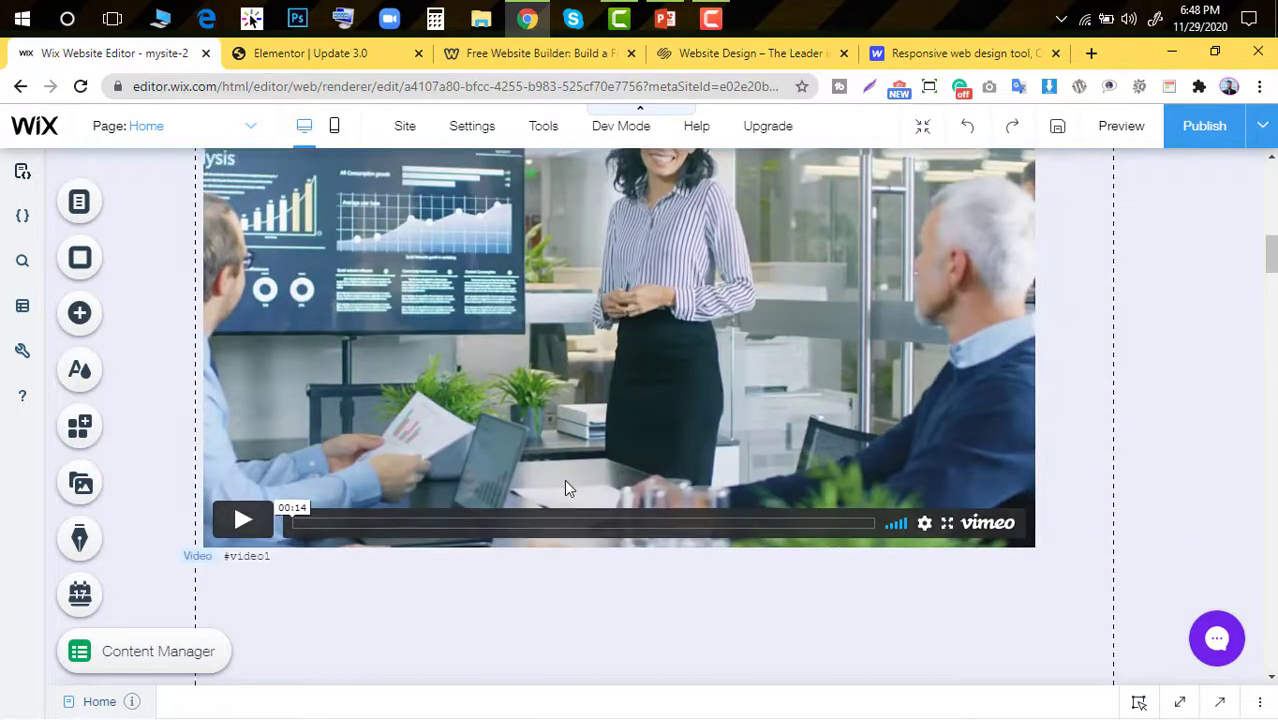
scroll(499, 522, "up", 15)
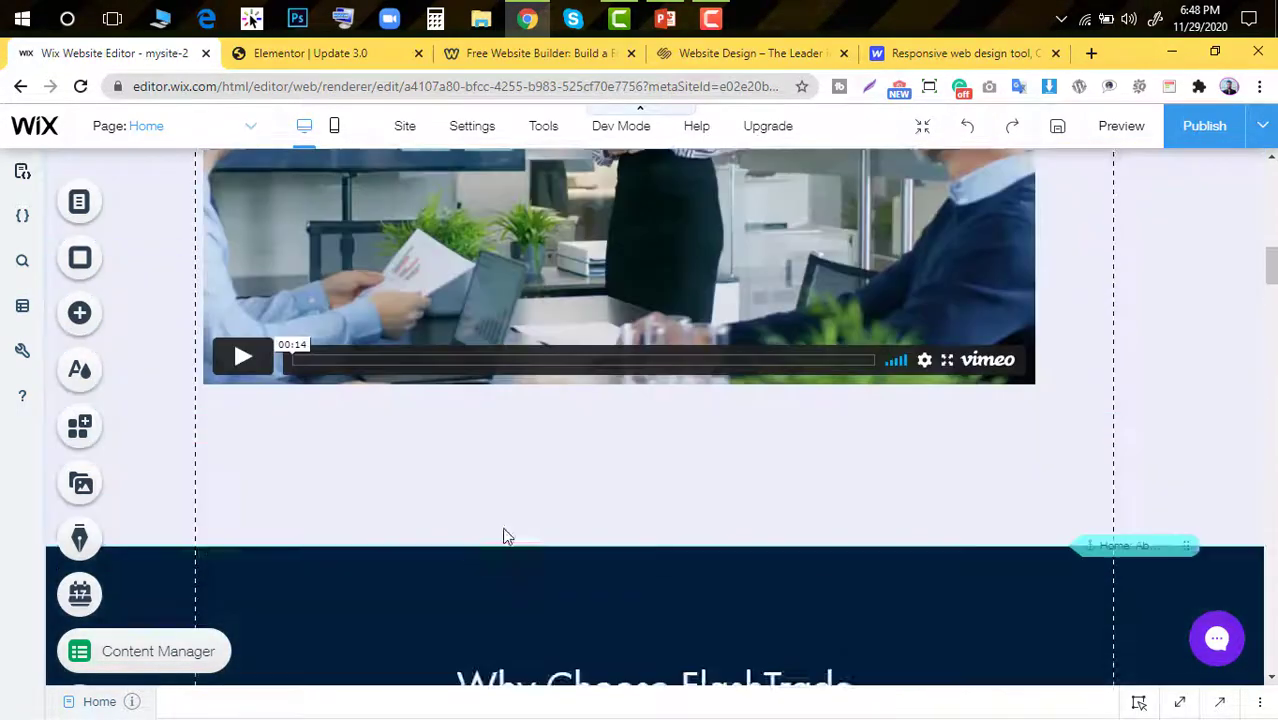
scroll(306, 245, "down", 3)
scroll(306, 245, "up", 3)
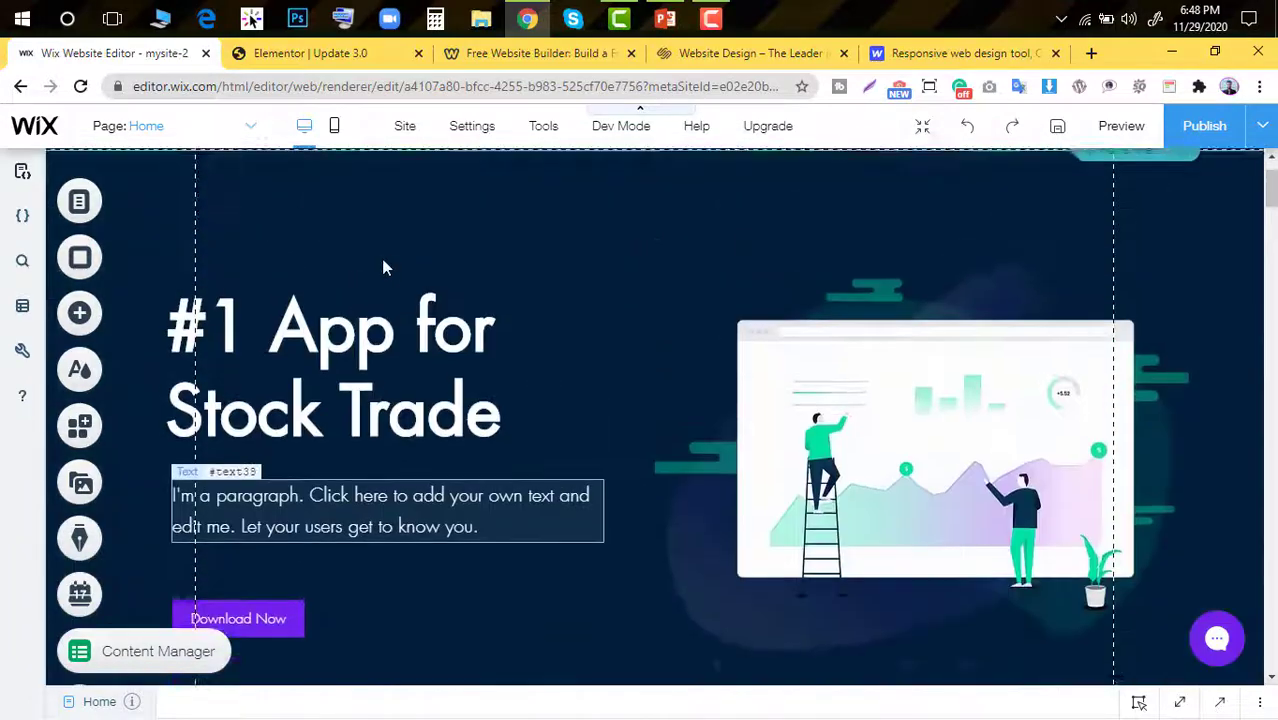
Glance at the Weebly, Webflow, Squarespace and Elementor tabs, then return to the Wix editor
left_click(555, 60)
left_click(988, 63)
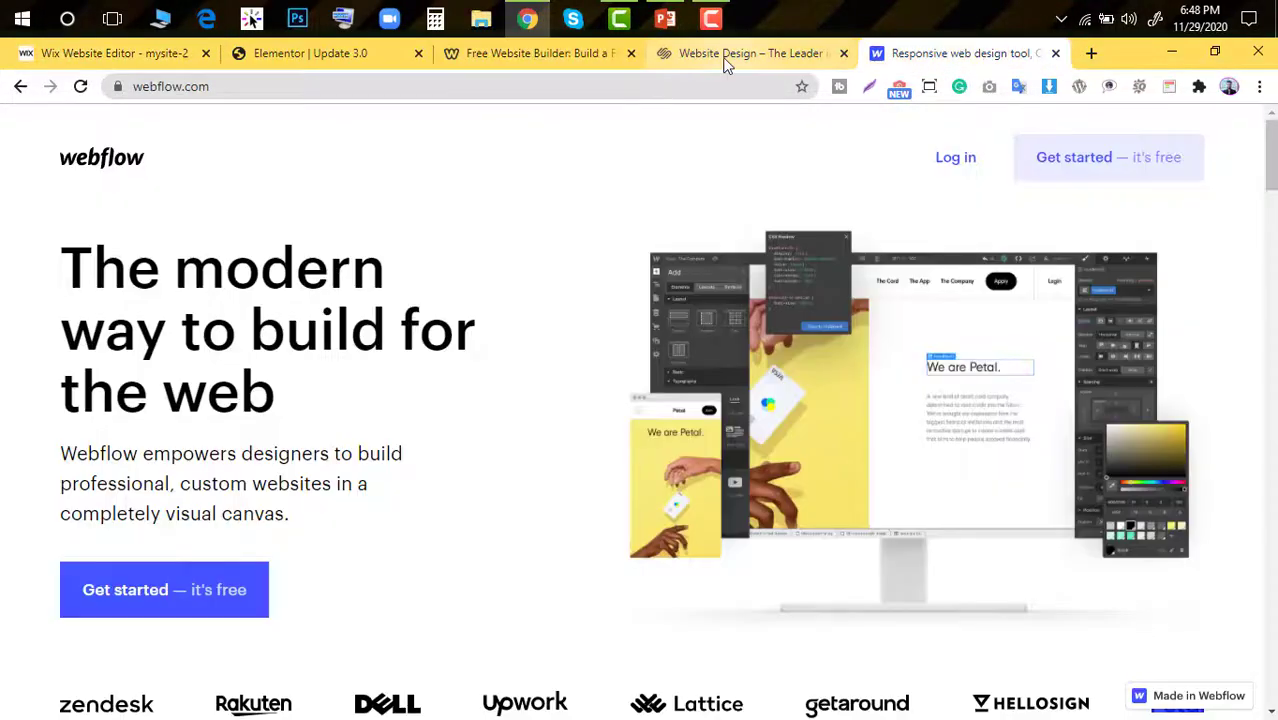
left_click(722, 62)
left_click(579, 62)
left_click(237, 62)
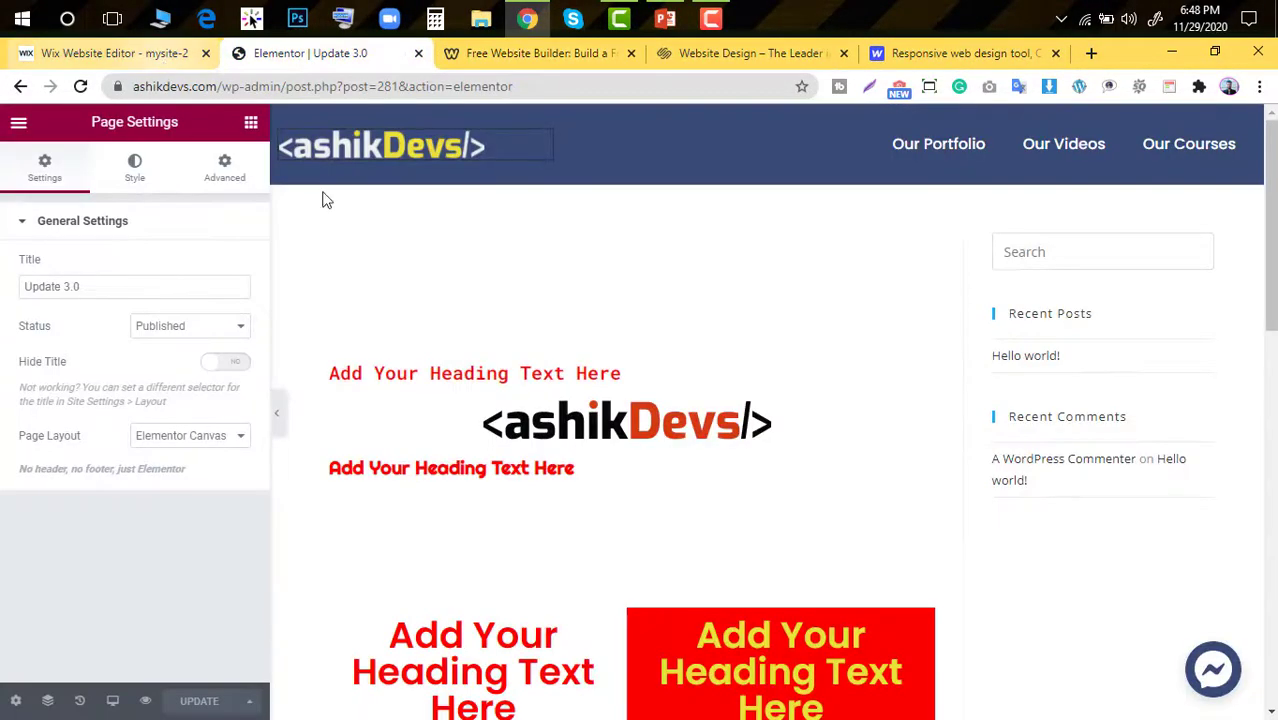
key("ctrl+shift+Tab")
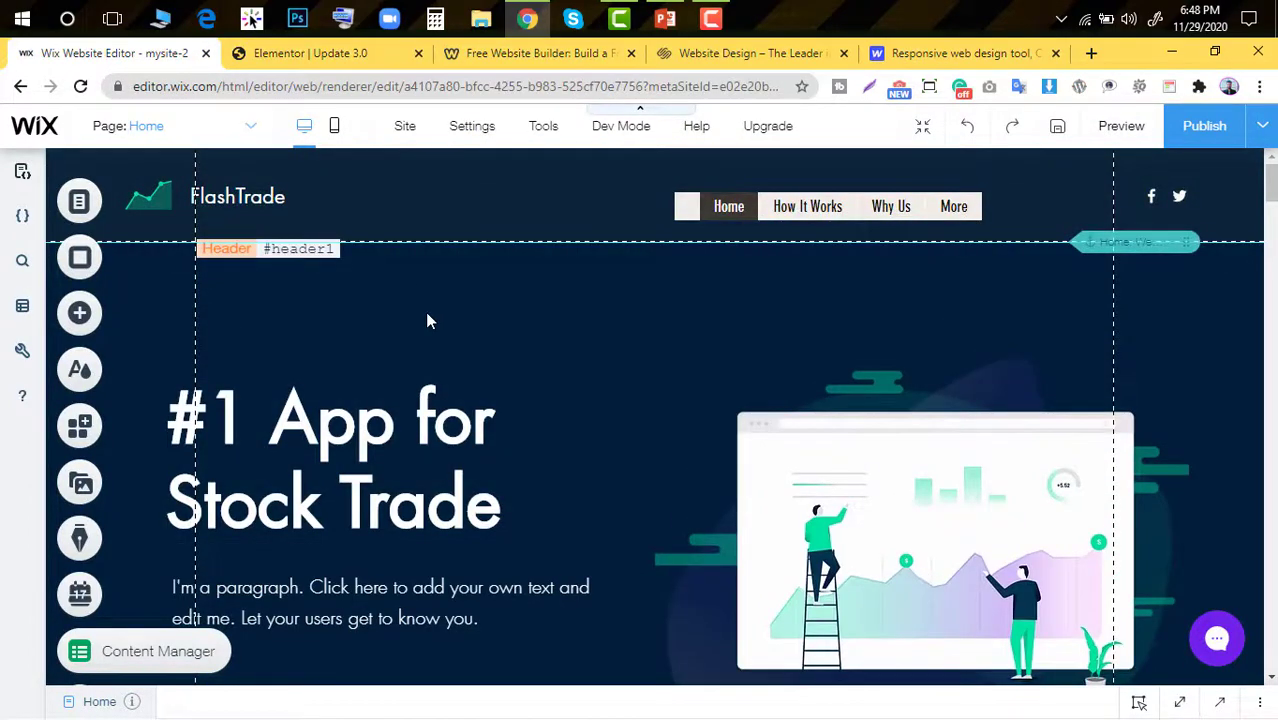
scroll(362, 282, "down", 10)
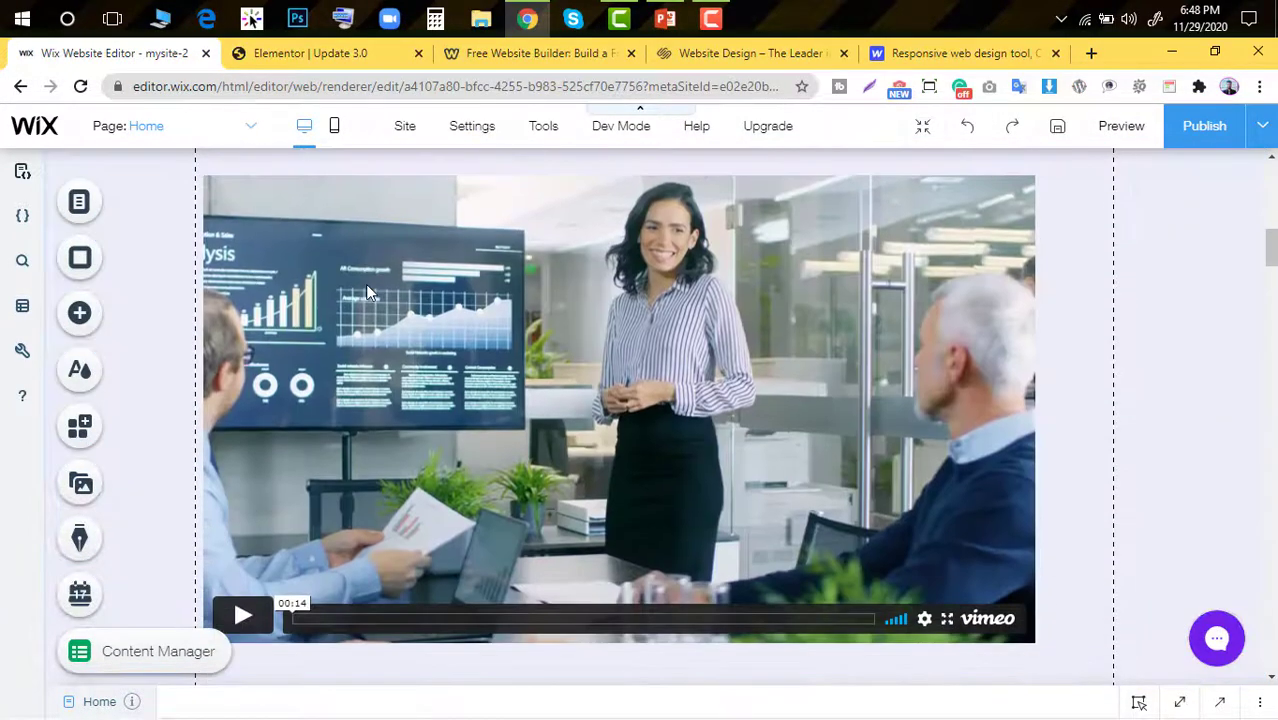
scroll(448, 240, "up", 10)
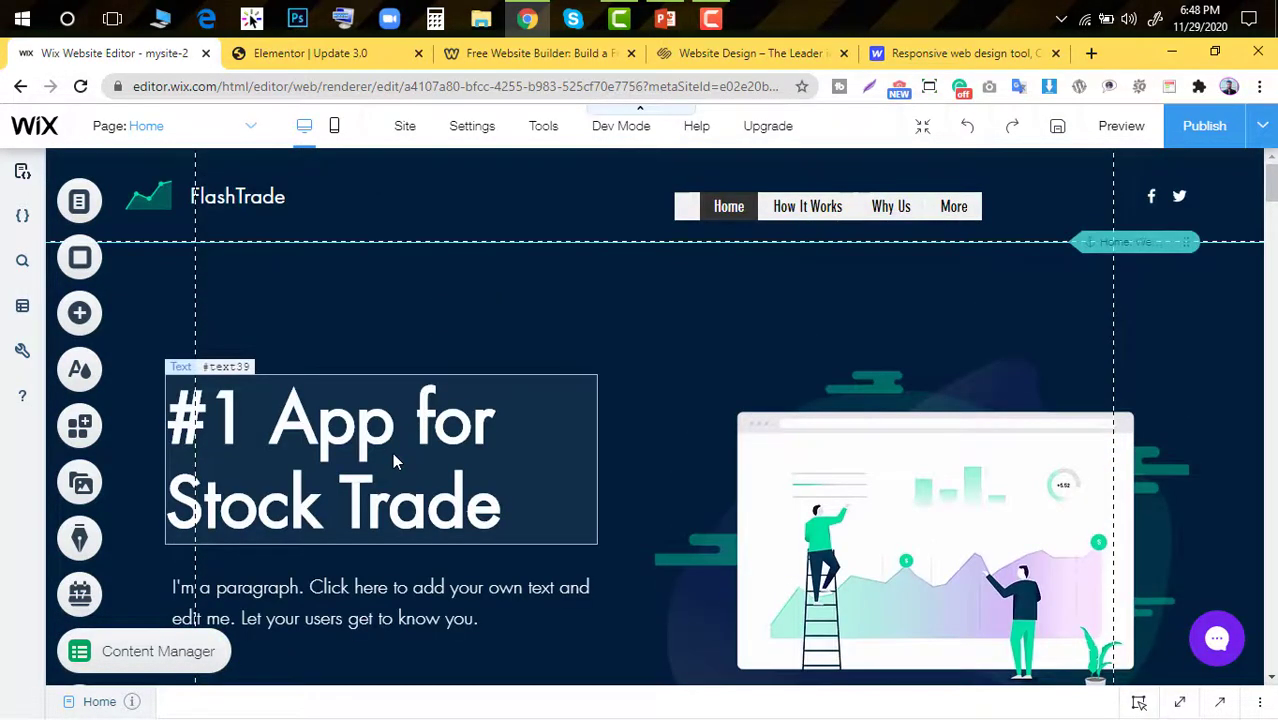
Move the '#1 App for Stock Trade' heading up and right, and drag the meeting video rightward
left_click(368, 410)
left_click_drag(371, 416, 692, 355)
scroll(670, 380, "down", 5)
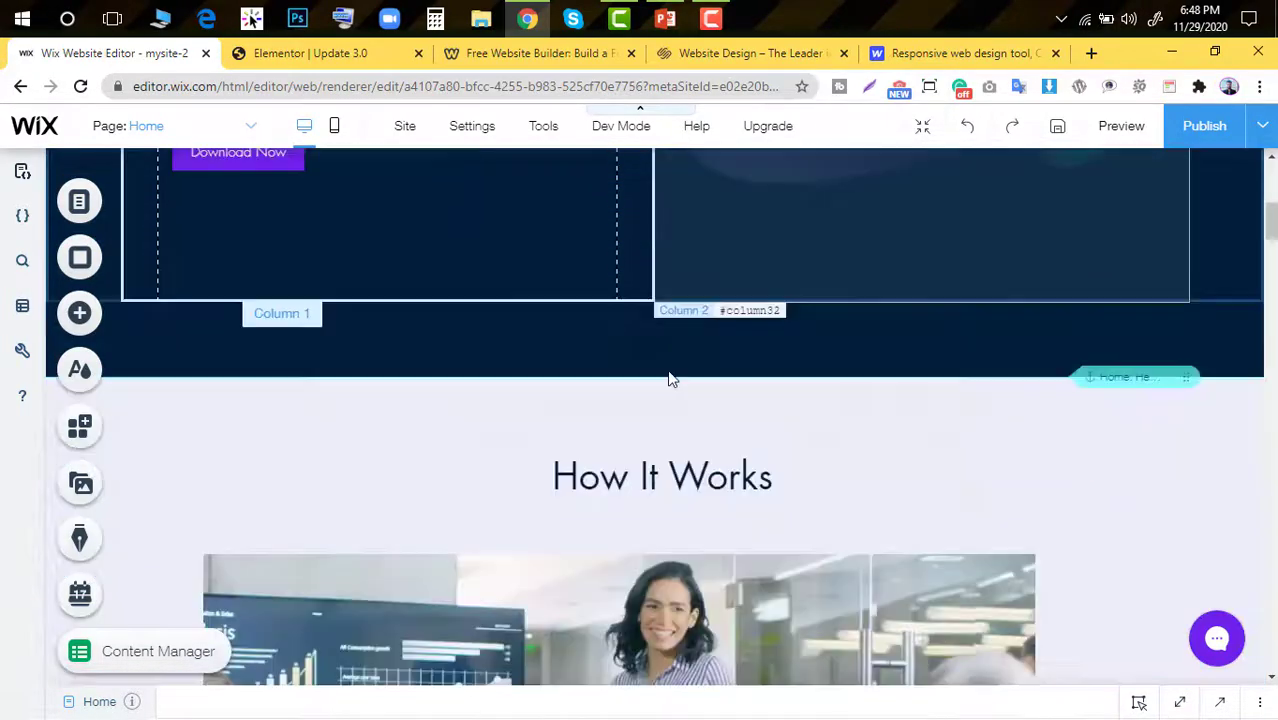
scroll(670, 380, "down", 4)
left_click(668, 336)
left_click_drag(640, 340, 910, 372)
scroll(700, 330, "up", 2)
Move the How It Works heading left and change its text to 'hello'
left_click(688, 285)
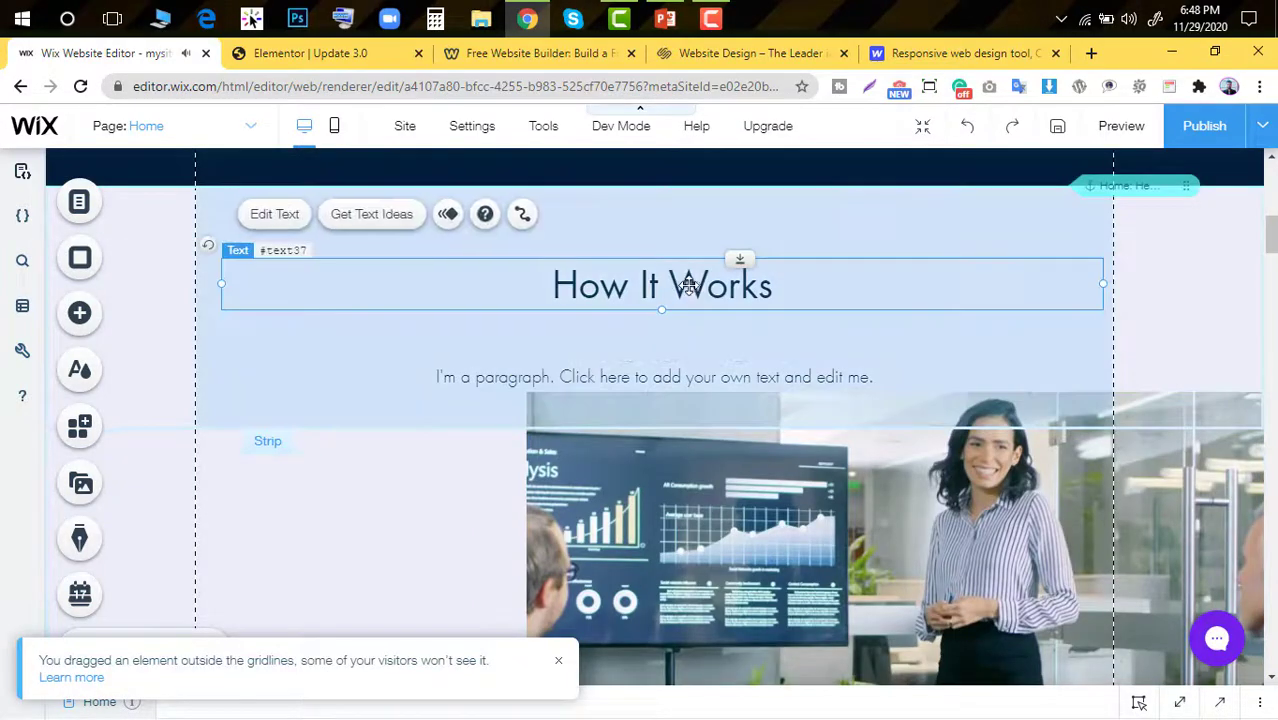
left_click_drag(688, 285, 385, 286)
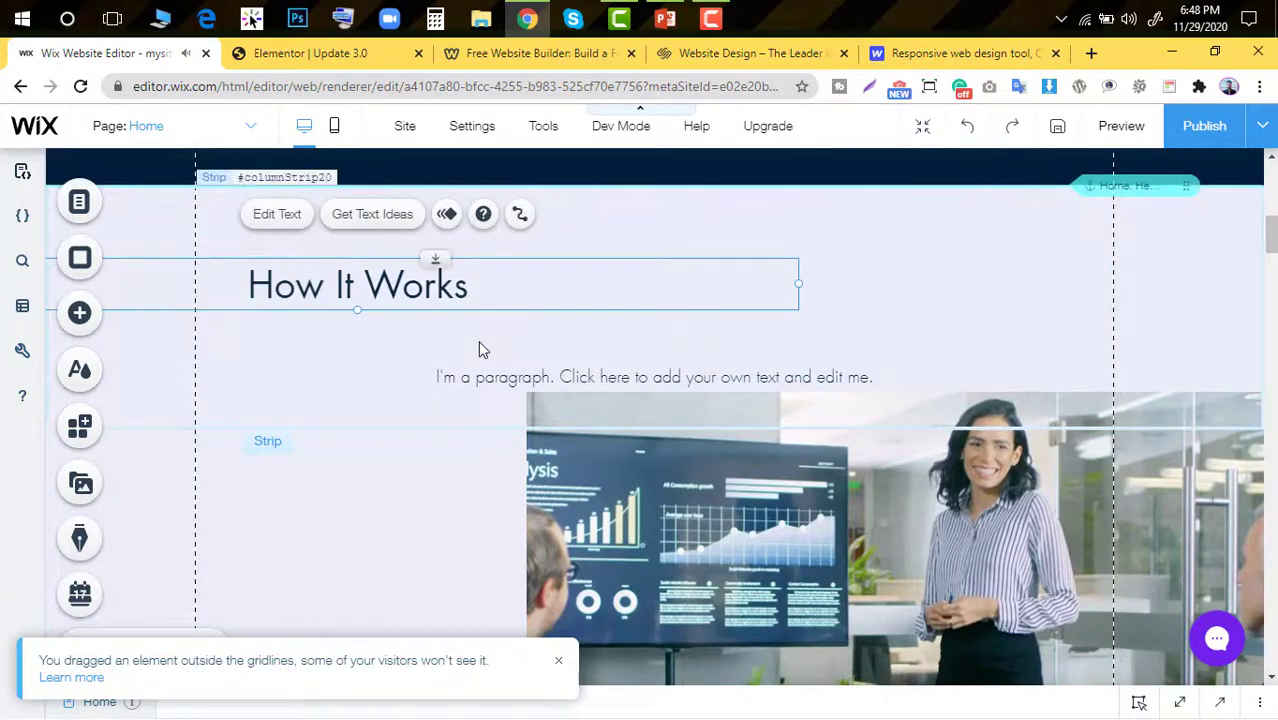
scroll(479, 345, "up", 2)
scroll(479, 343, "down", 2)
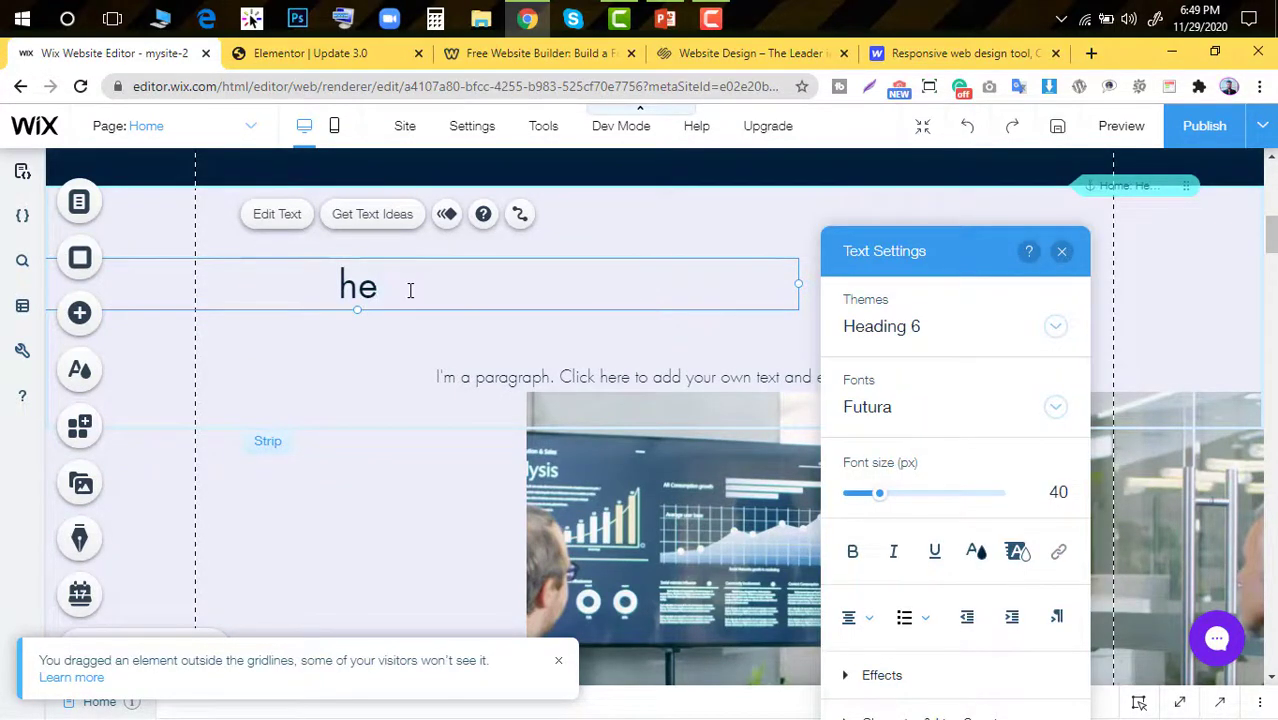
type("o")
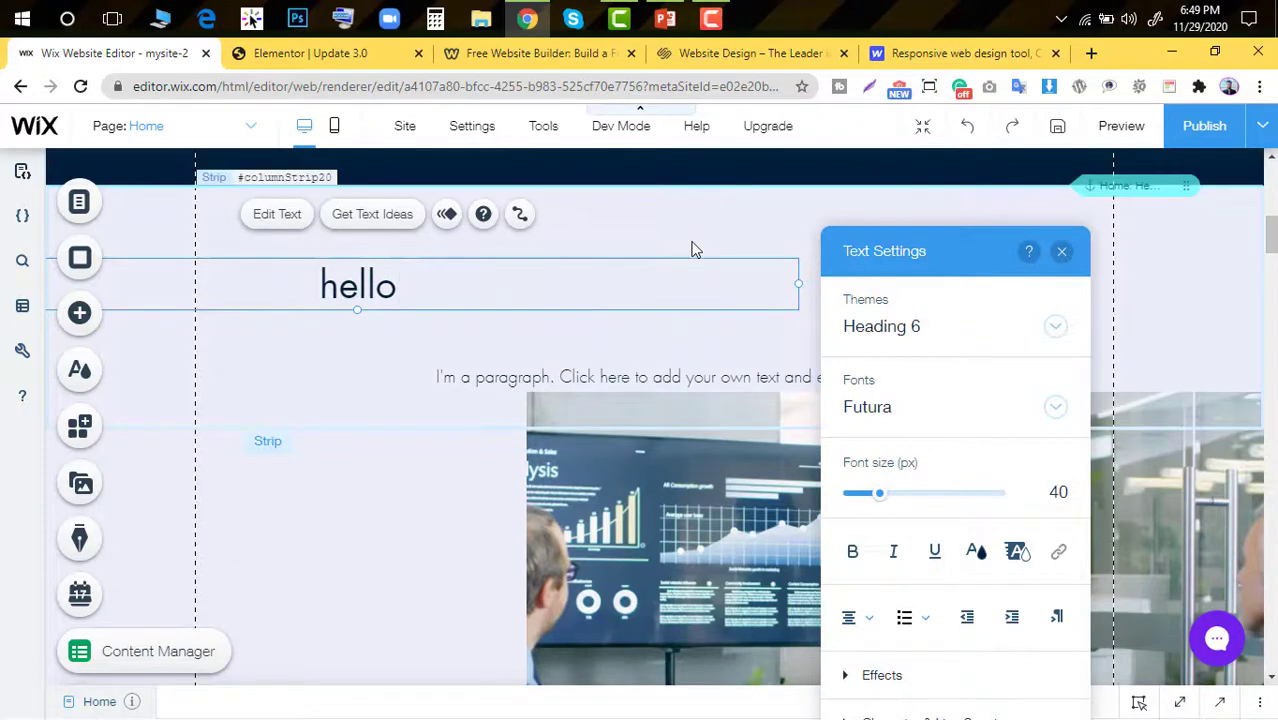
left_click(462, 334)
scroll(462, 334, "down", 5)
scroll(462, 334, "up", 3)
scroll(613, 459, "down", 4)
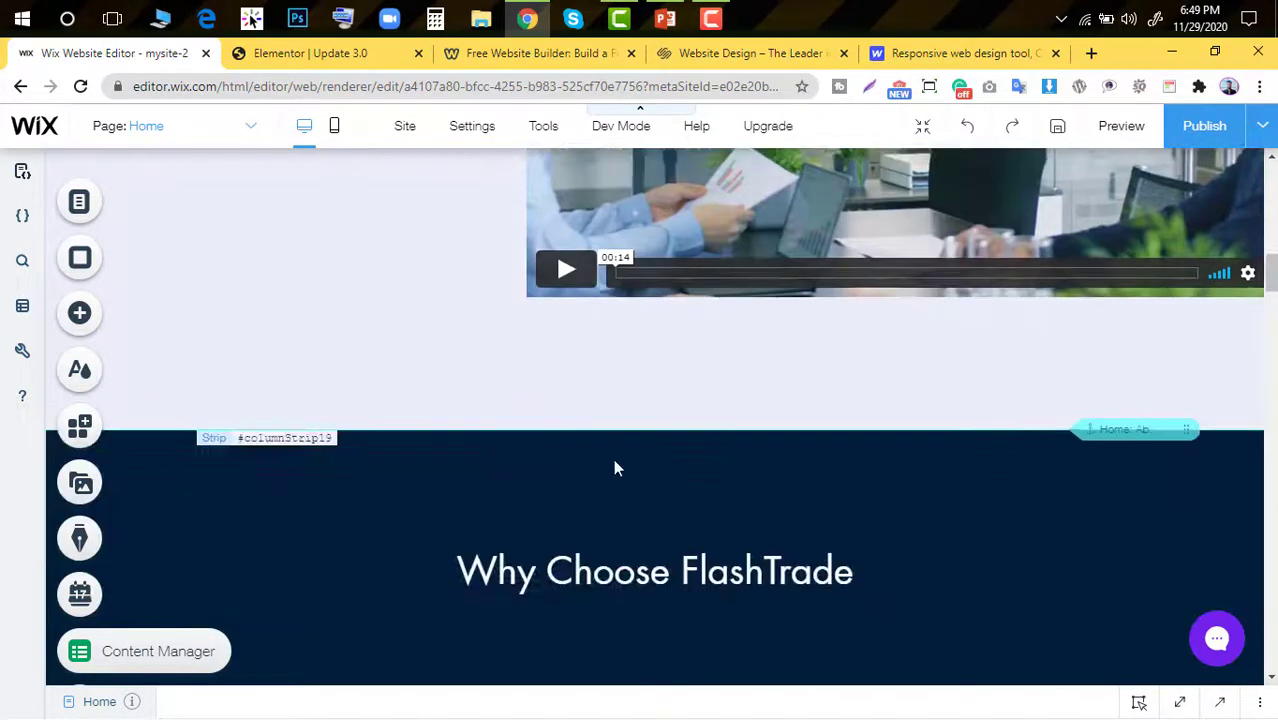
scroll(620, 490, "down", 5)
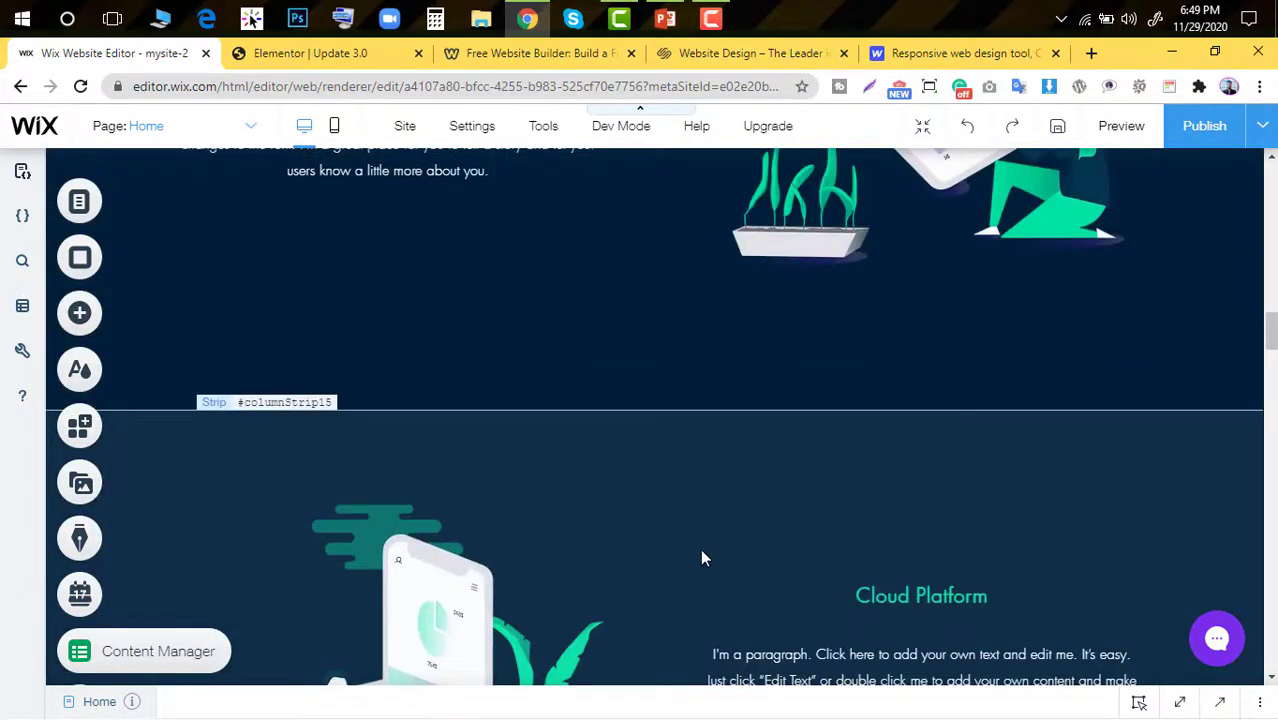
scroll(679, 551, "down", 10)
scroll(679, 551, "down", 5)
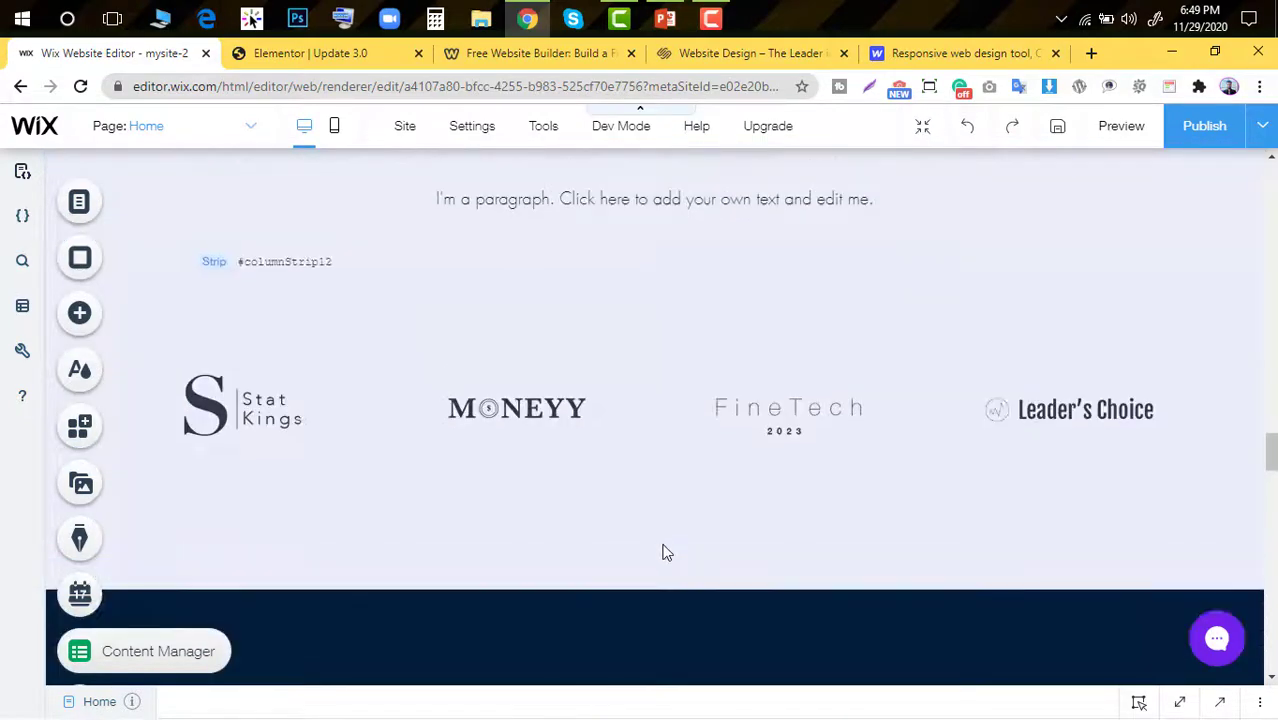
scroll(662, 551, "up", 15)
scroll(635, 526, "up", 10)
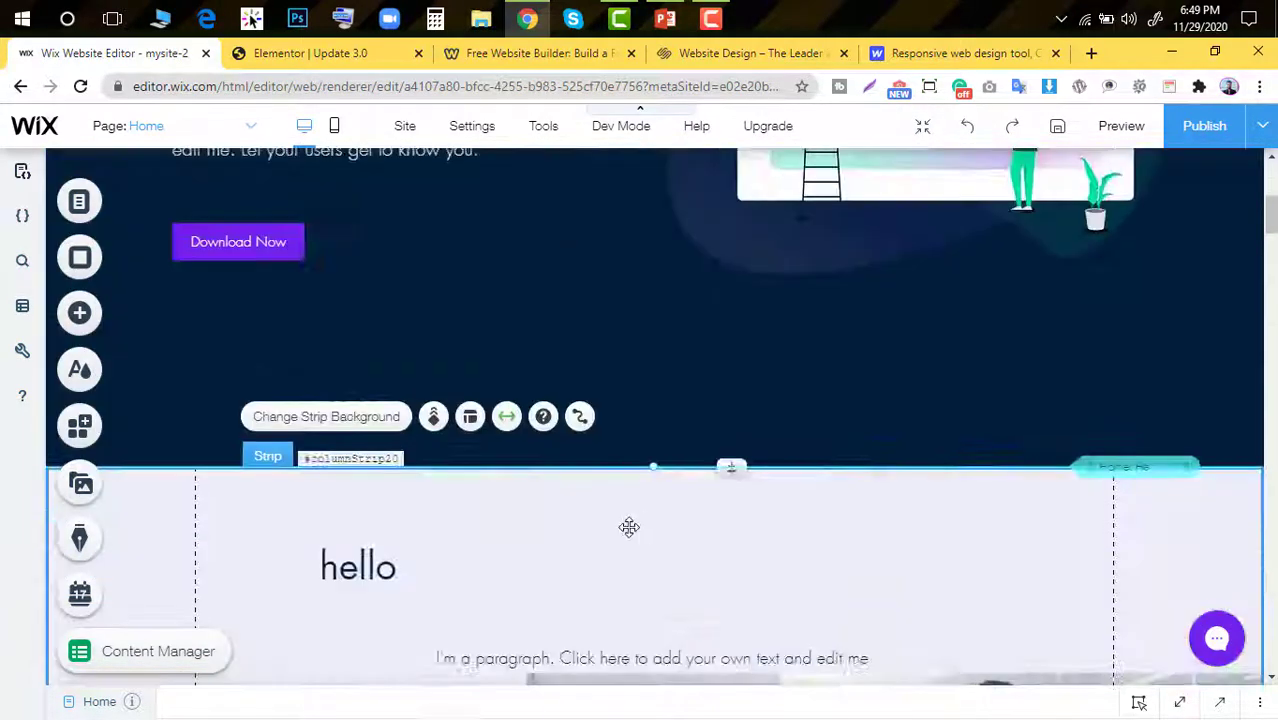
scroll(697, 470, "down", 5)
scroll(685, 451, "up", 5)
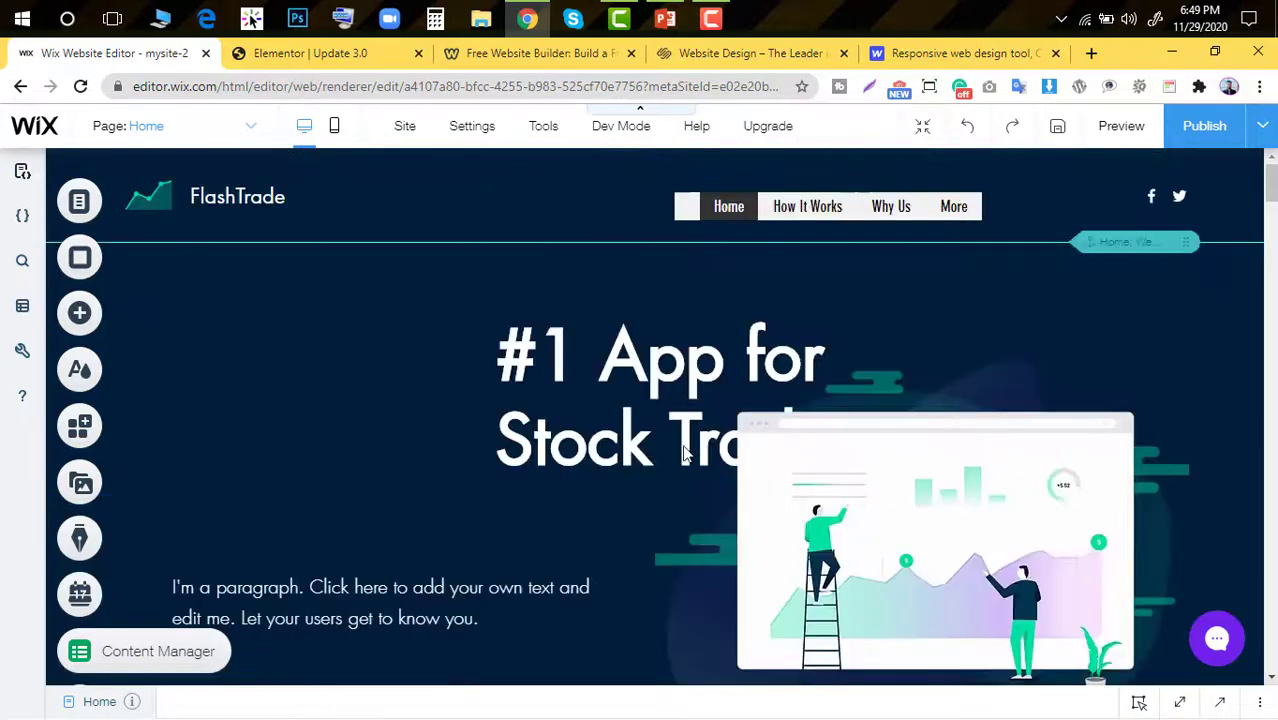
scroll(660, 420, "down", 3)
scroll(640, 385, "up", 3)
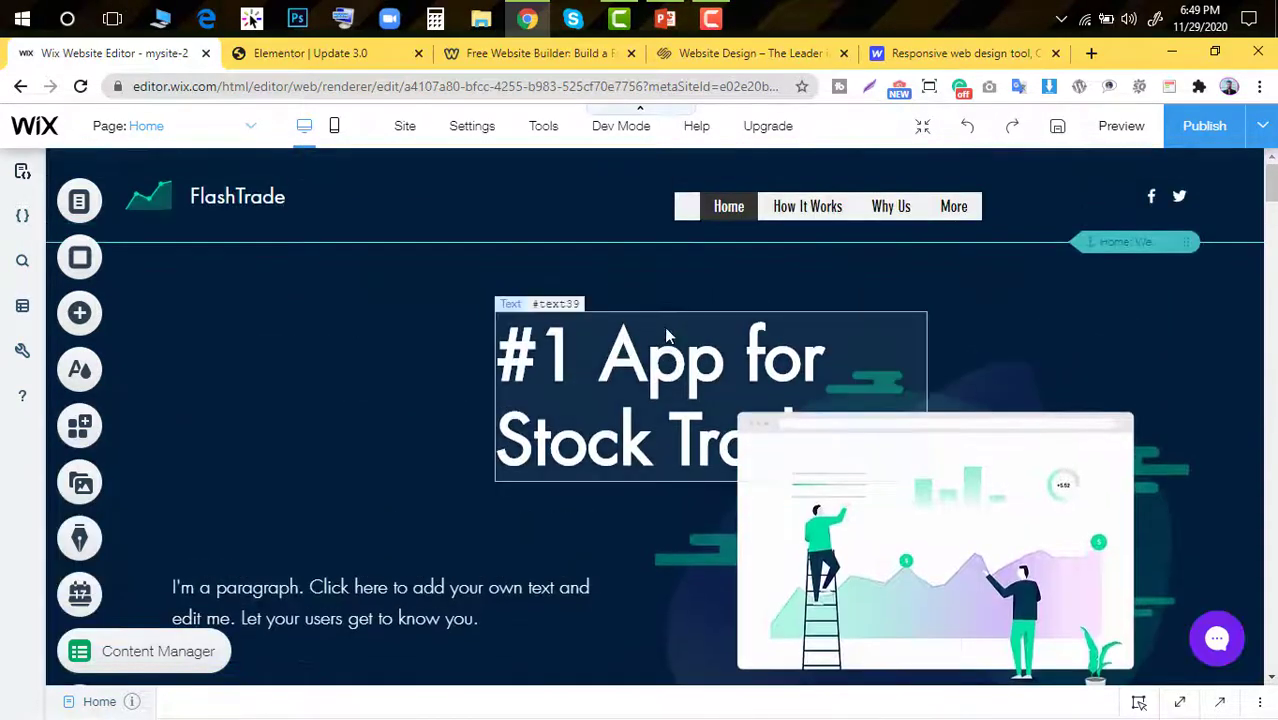
scroll(664, 326, "down", 5)
scroll(640, 383, "down", 10)
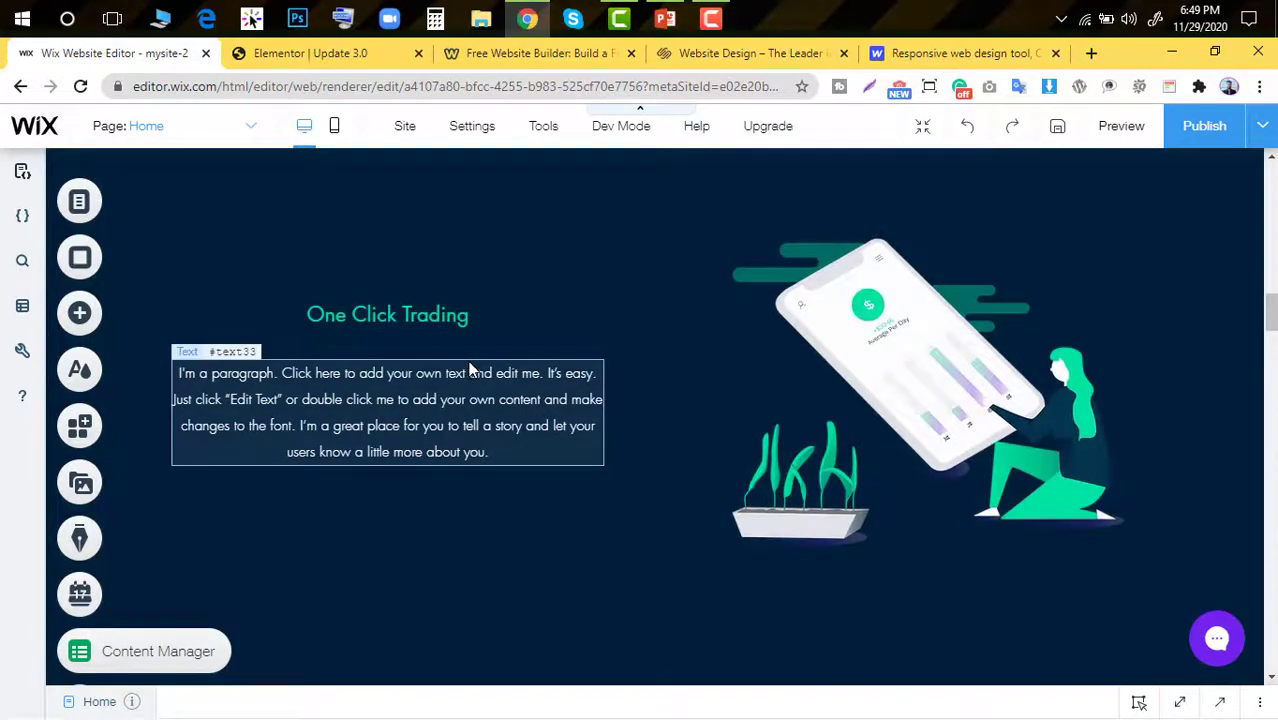
scroll(480, 360, "up", 15)
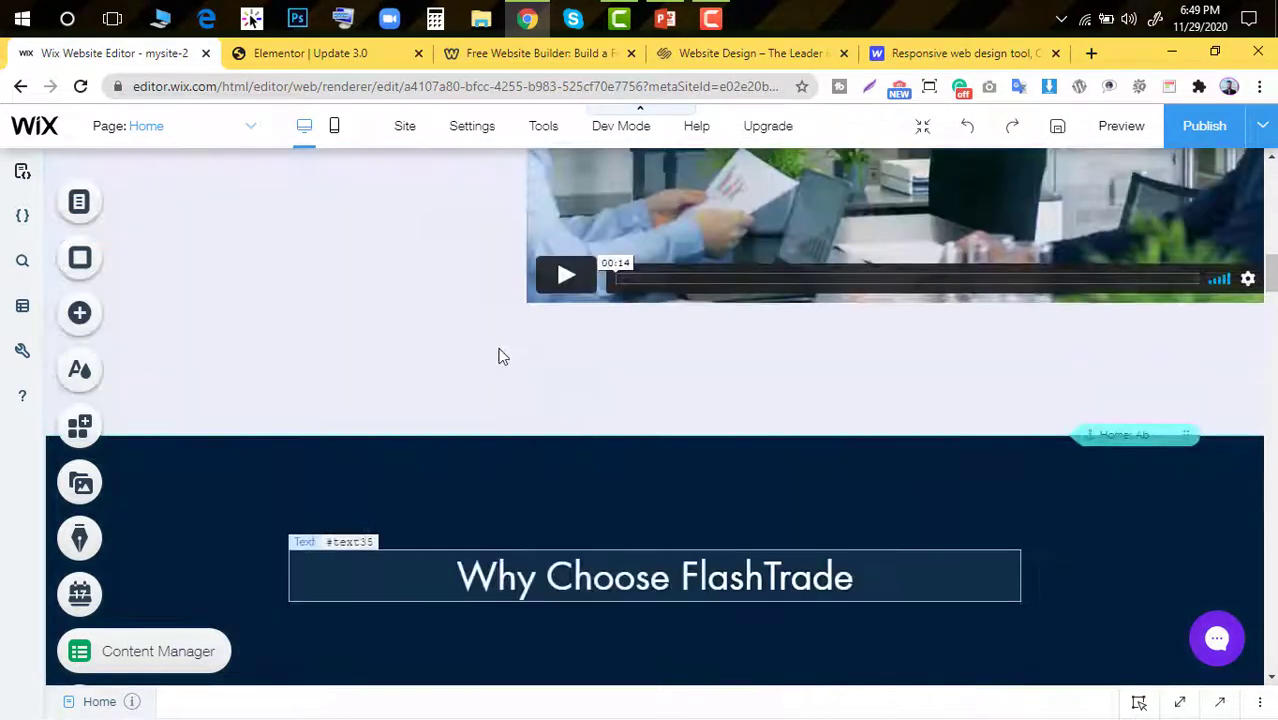
scroll(549, 218, "up", 2)
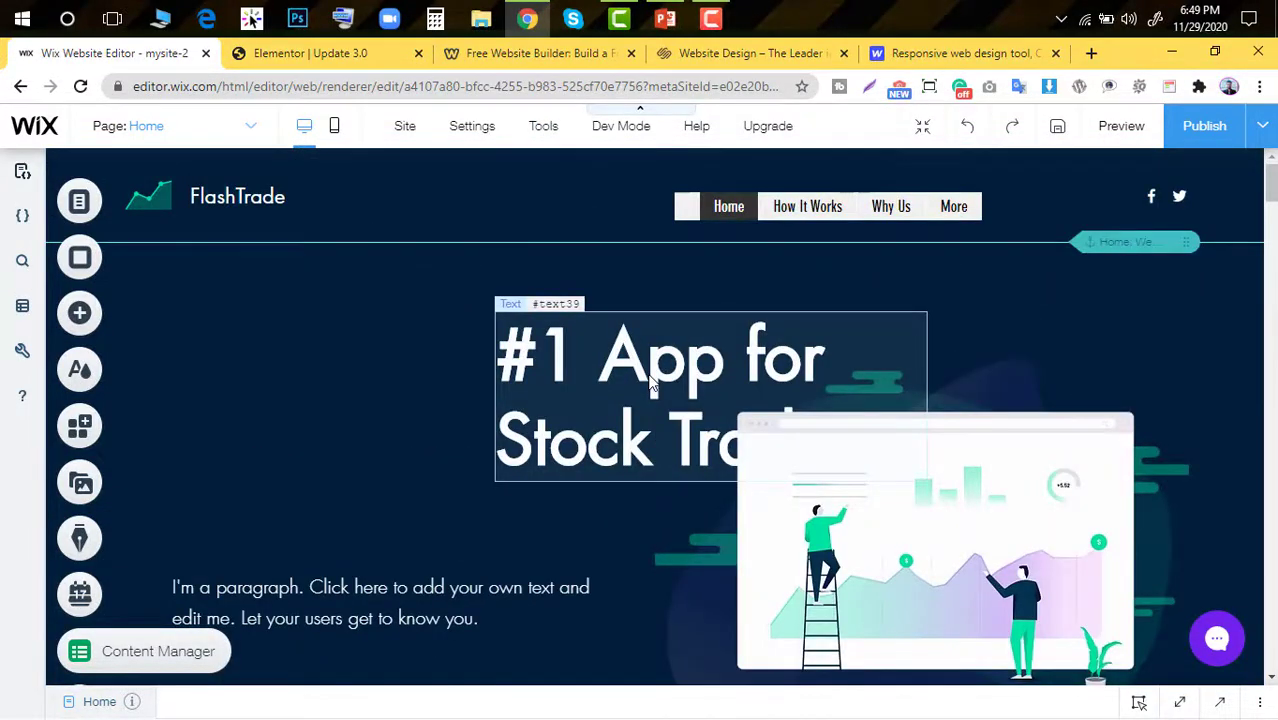
In the Elementor editor, drag the ashikDevs logo above both headings
left_click(300, 53)
scroll(476, 368, "down", 2)
scroll(476, 368, "down", 3)
scroll(539, 377, "up", 5)
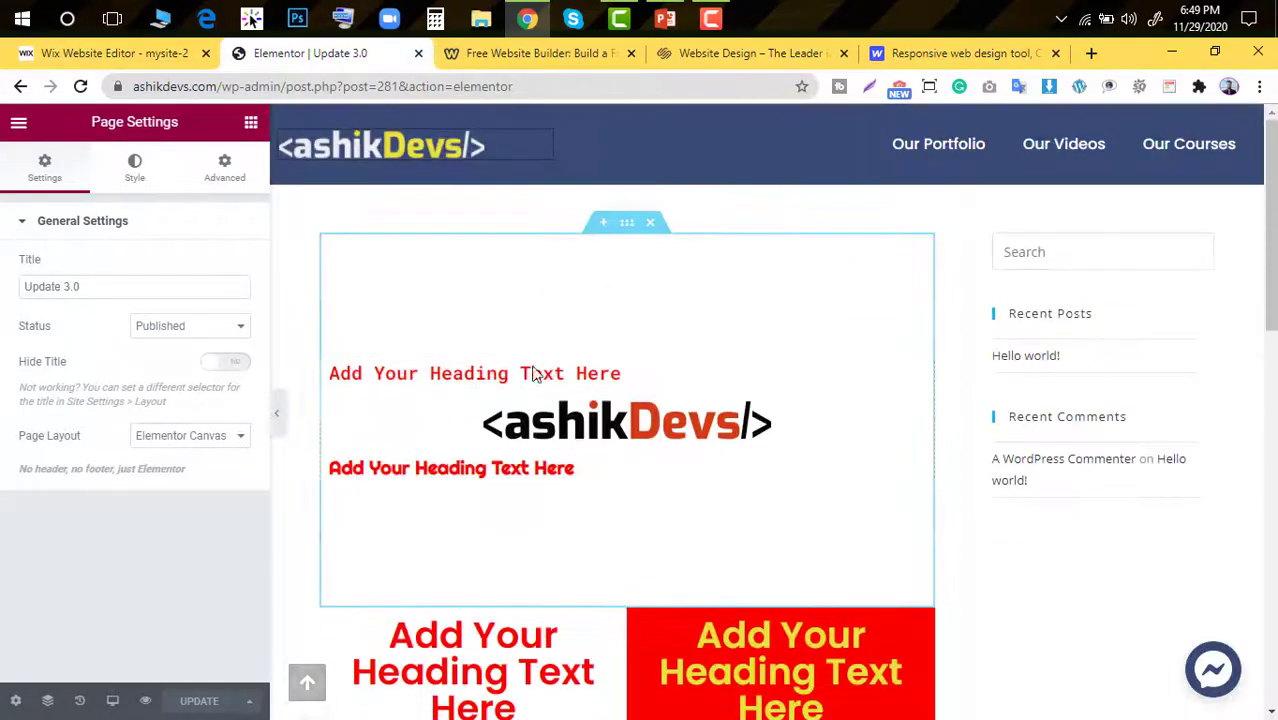
left_click_drag(573, 430, 630, 297)
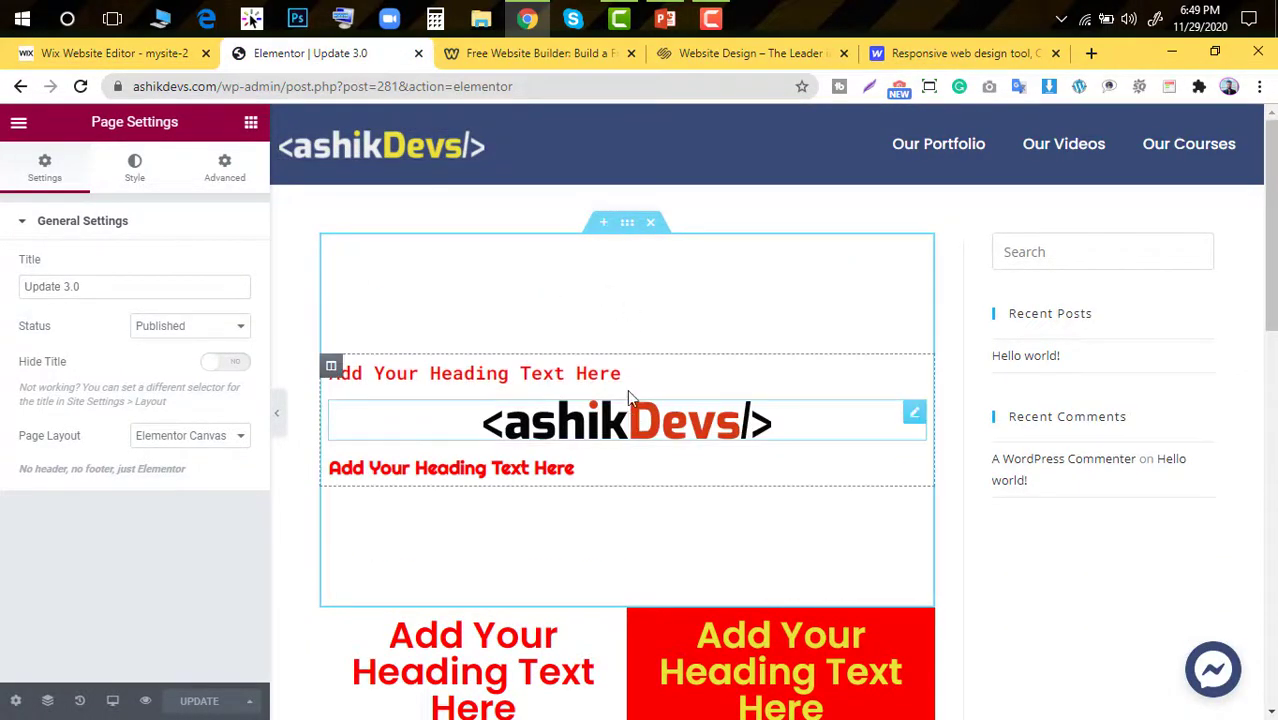
left_click_drag(600, 420, 528, 320)
Drag the red heading column into the left slot
scroll(628, 425, "down", 2)
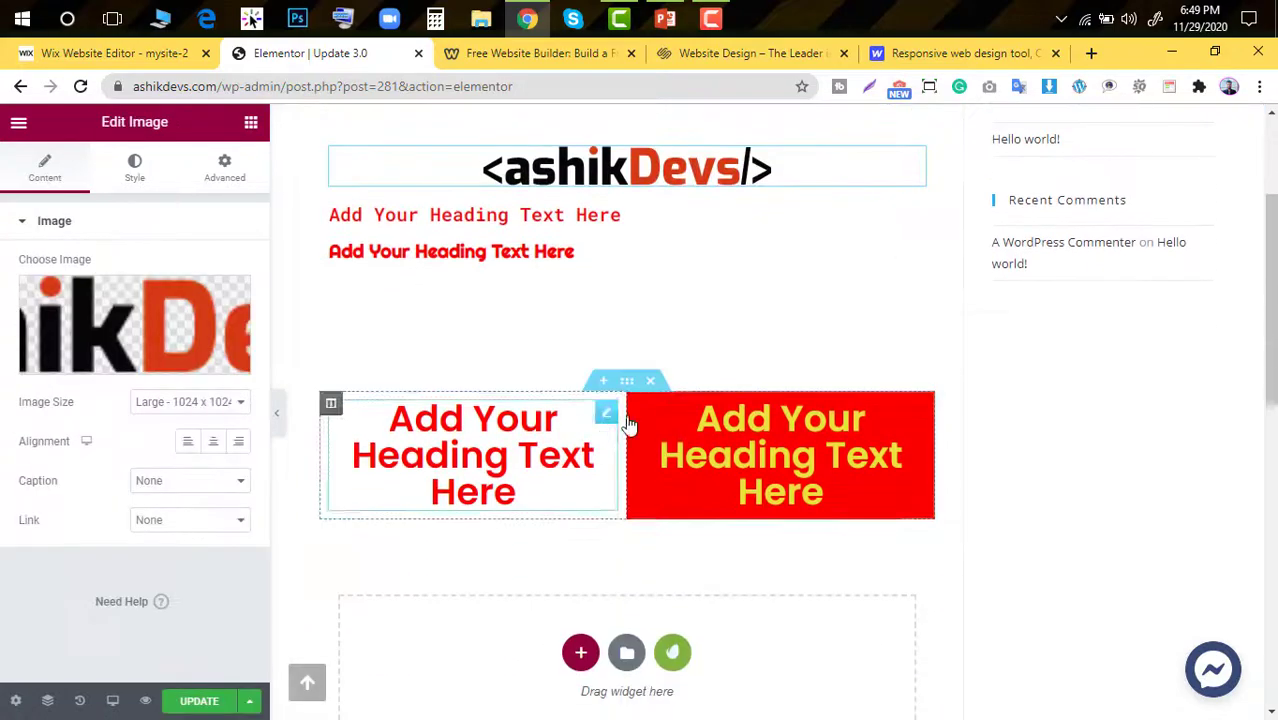
left_click_drag(639, 407, 339, 427)
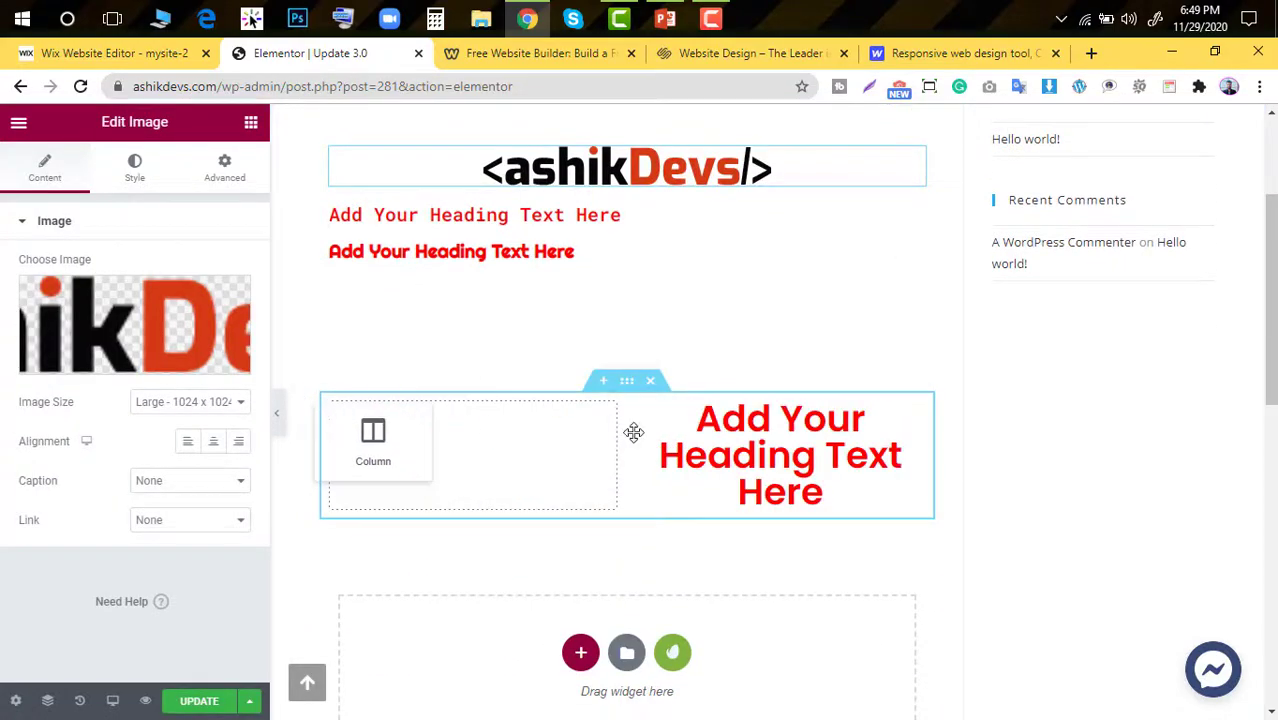
left_click_drag(634, 432, 636, 434)
scroll(690, 470, "up", 4)
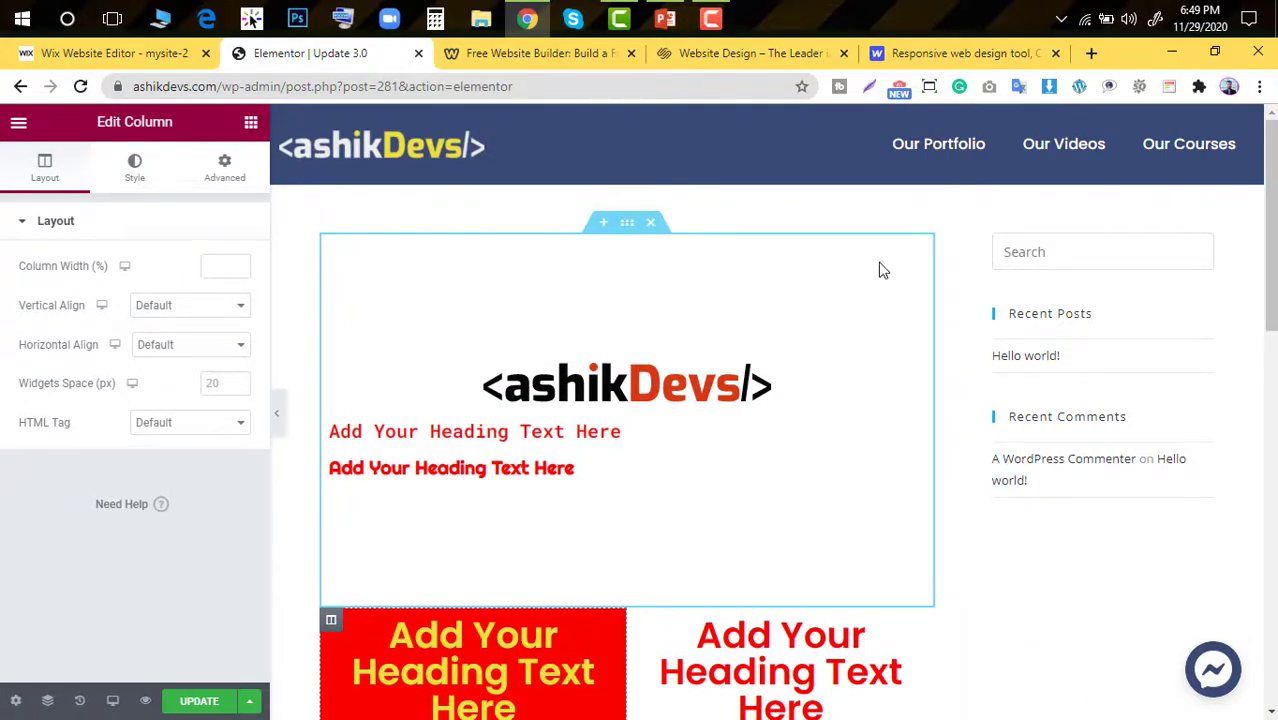
Scroll through the Webflow homepage, then switch to the Squarespace page
left_click(958, 53)
scroll(740, 300, "down", 8)
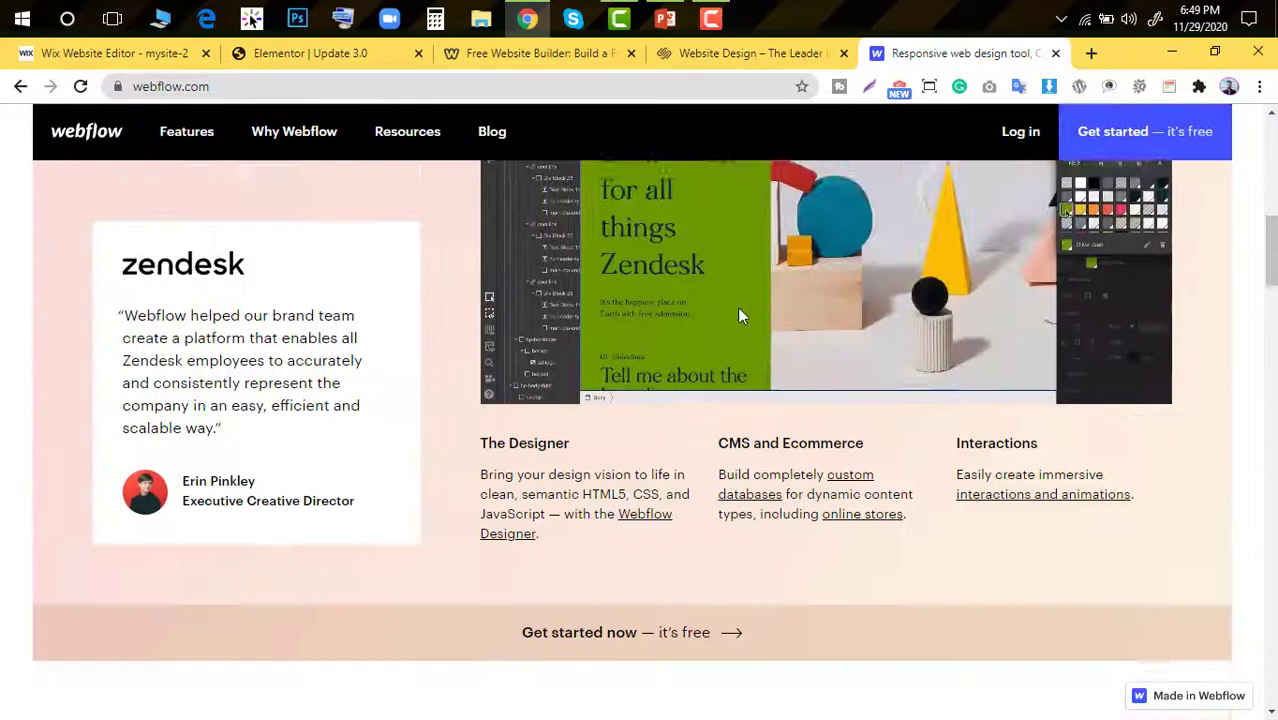
scroll(738, 316, "up", 10)
scroll(352, 340, "down", 3)
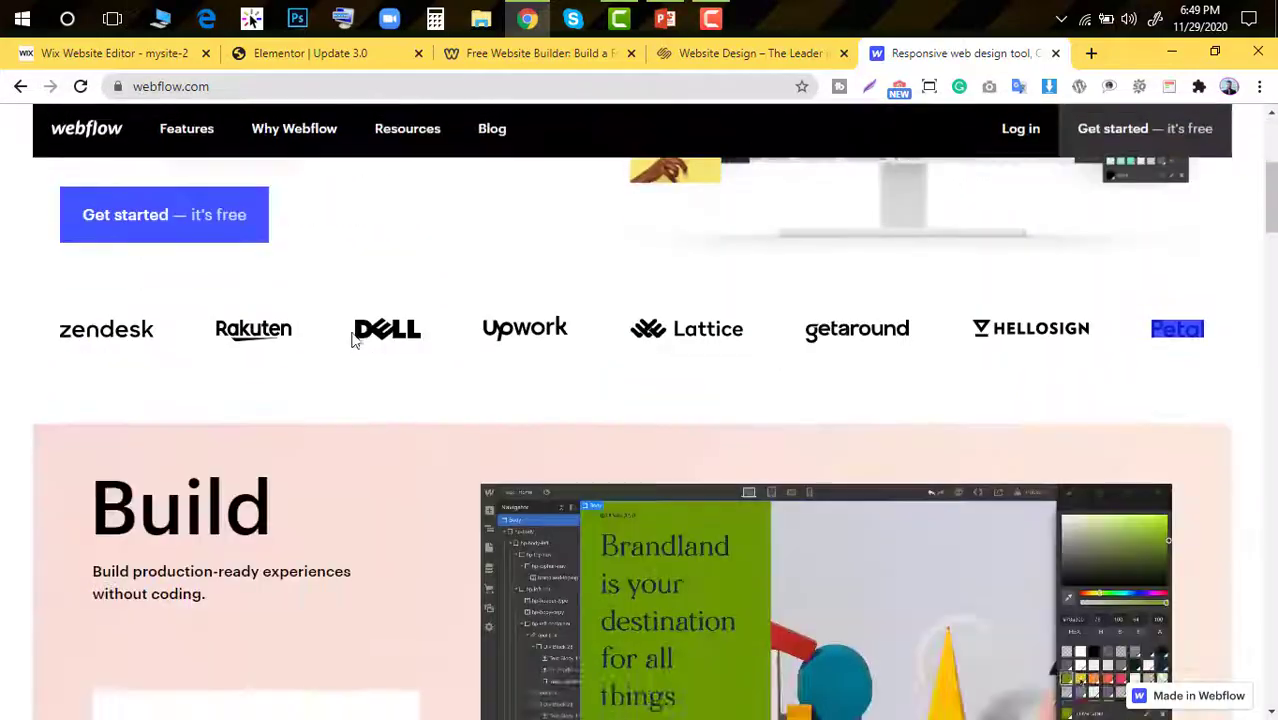
scroll(639, 328, "up", 3)
scroll(539, 354, "down", 8)
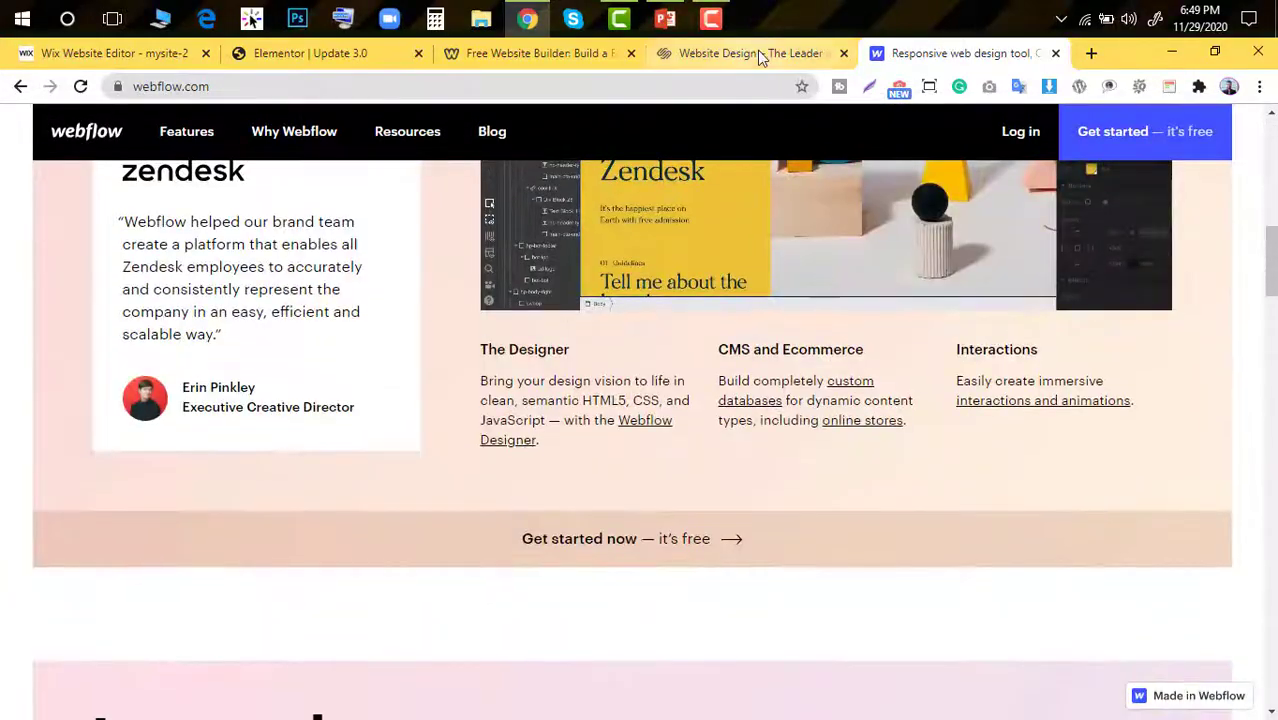
left_click(757, 53)
scroll(318, 300, "down", 6)
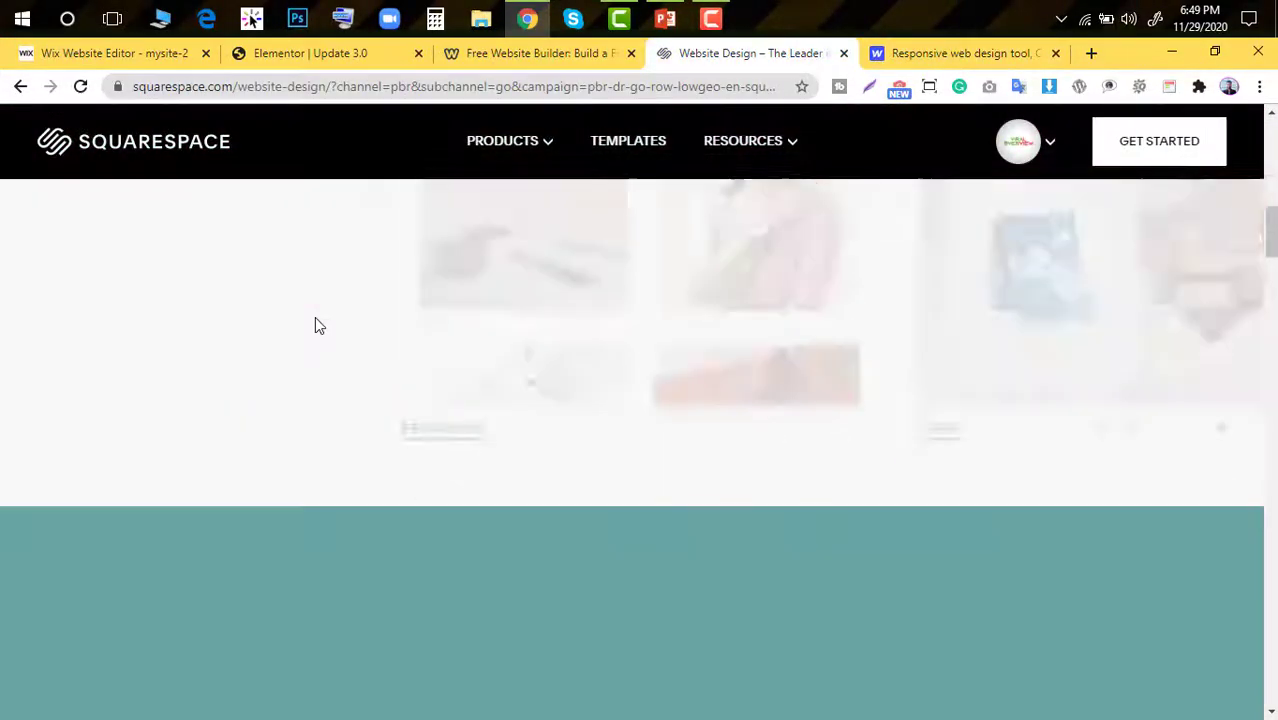
scroll(315, 326, "down", 8)
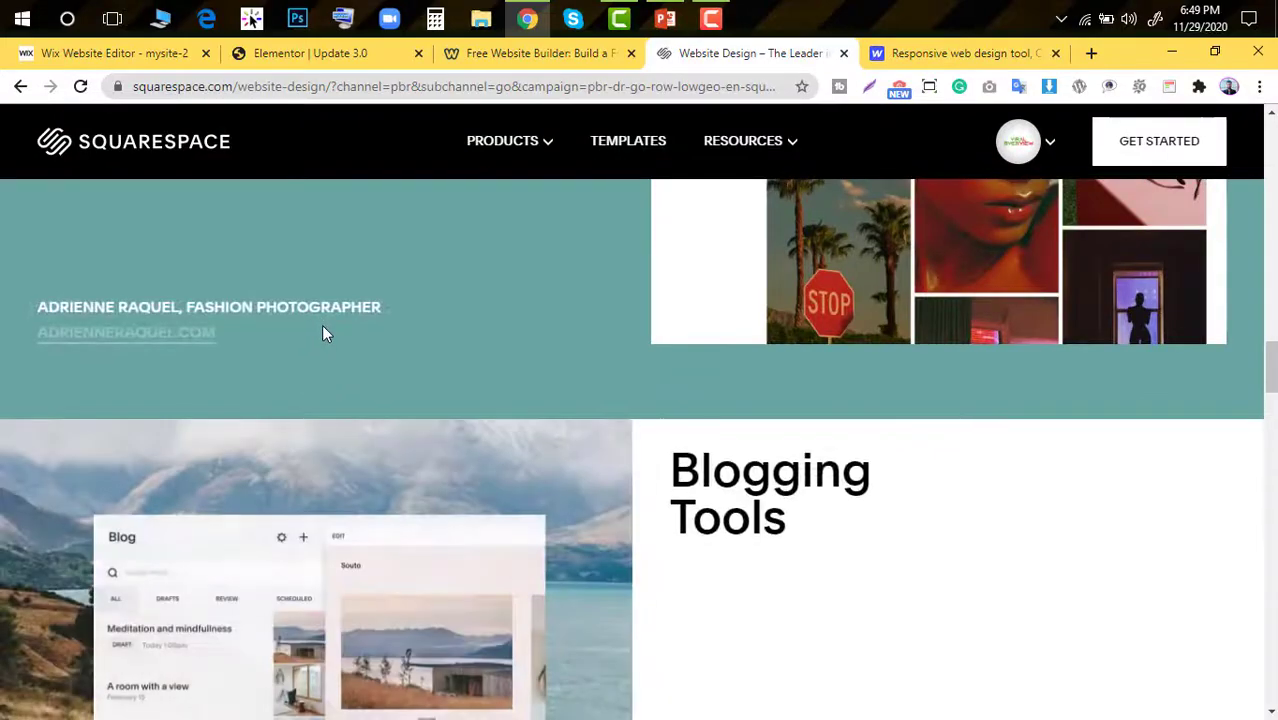
scroll(322, 335, "down", 10)
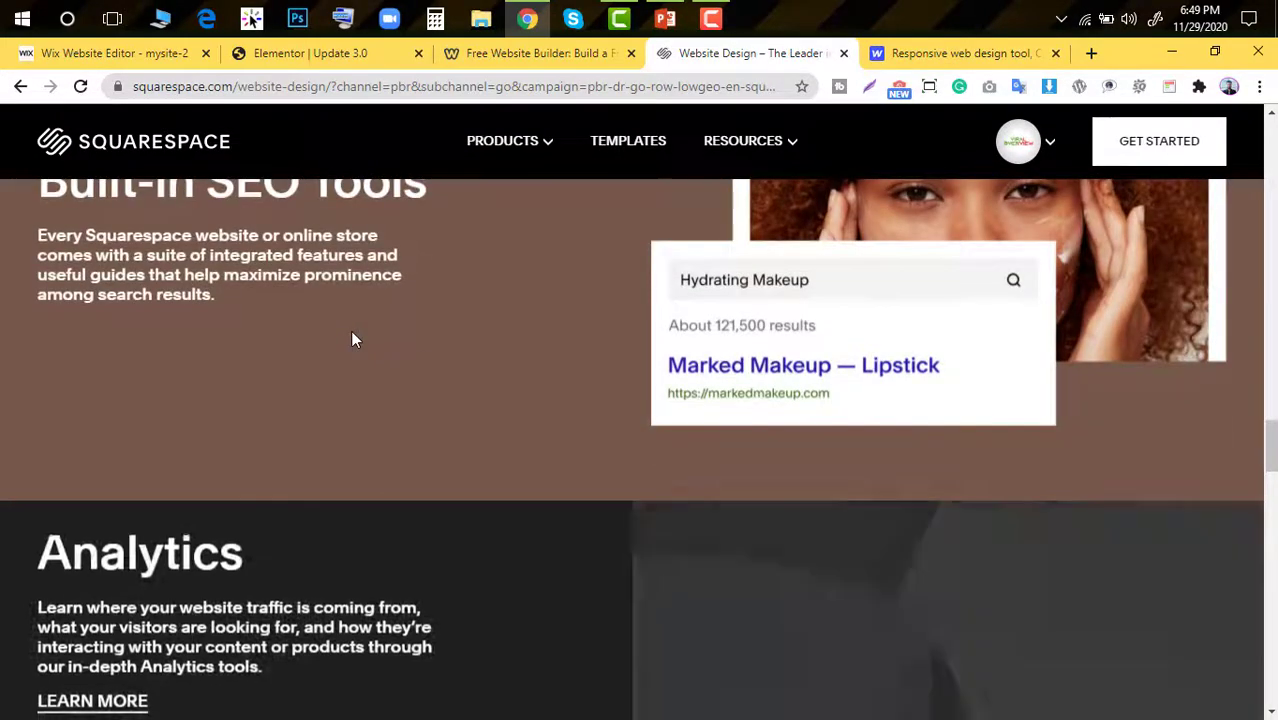
scroll(355, 335, "up", 7)
scroll(369, 337, "up", 5)
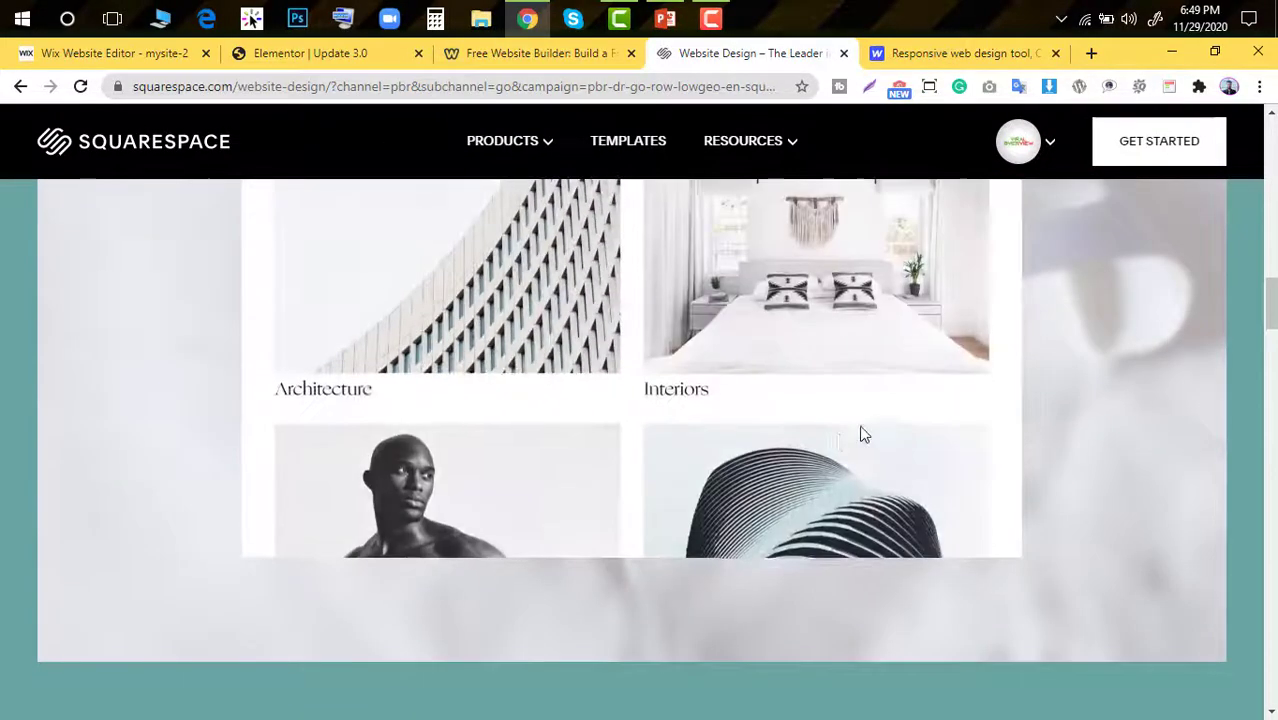
scroll(850, 436, "up", 2)
scroll(840, 438, "up", 15)
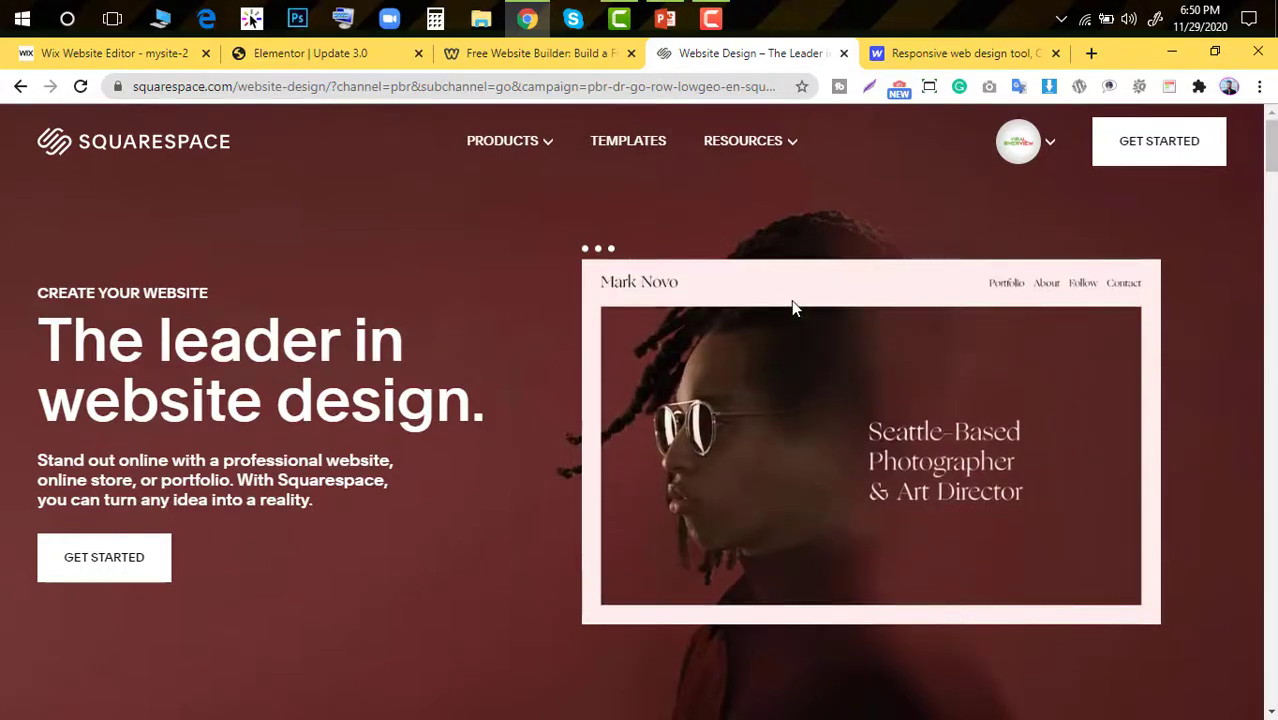
Flip past the Squarespace and Webflow tabs to the Weebly homepage, scrolling down and back to its hero
left_click(488, 56)
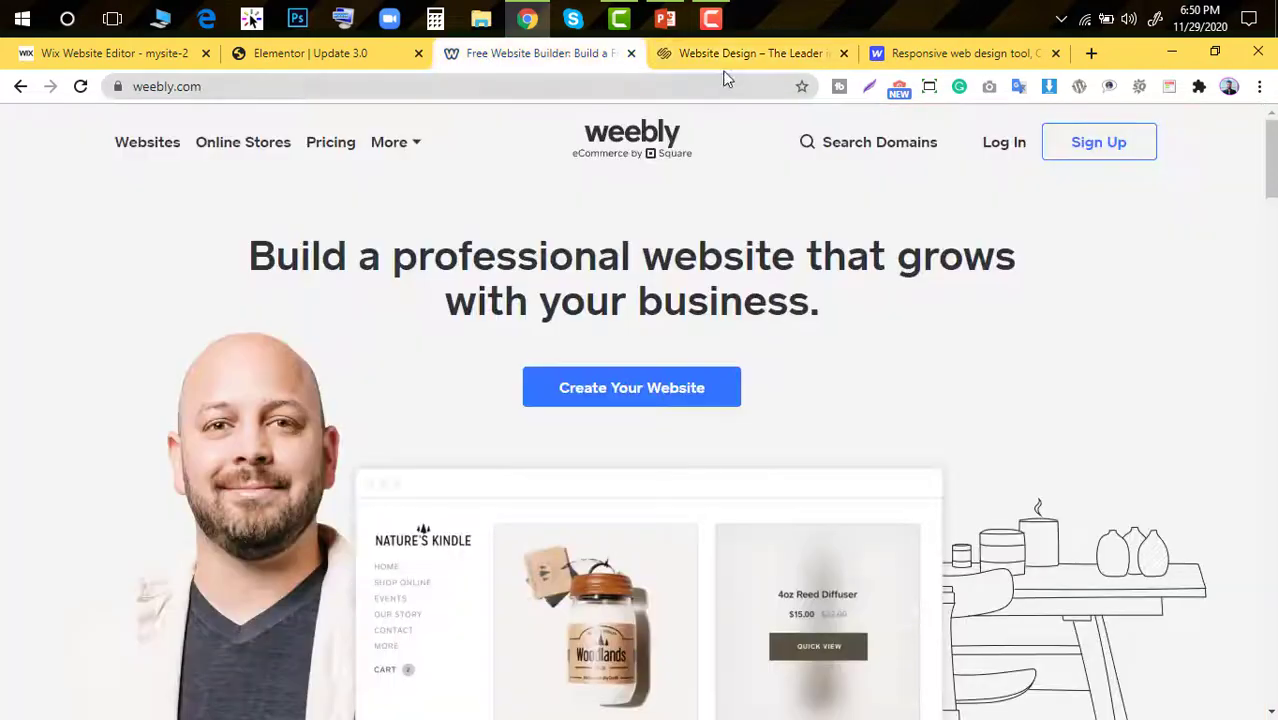
left_click(730, 56)
left_click(913, 53)
left_click(732, 60)
left_click(540, 56)
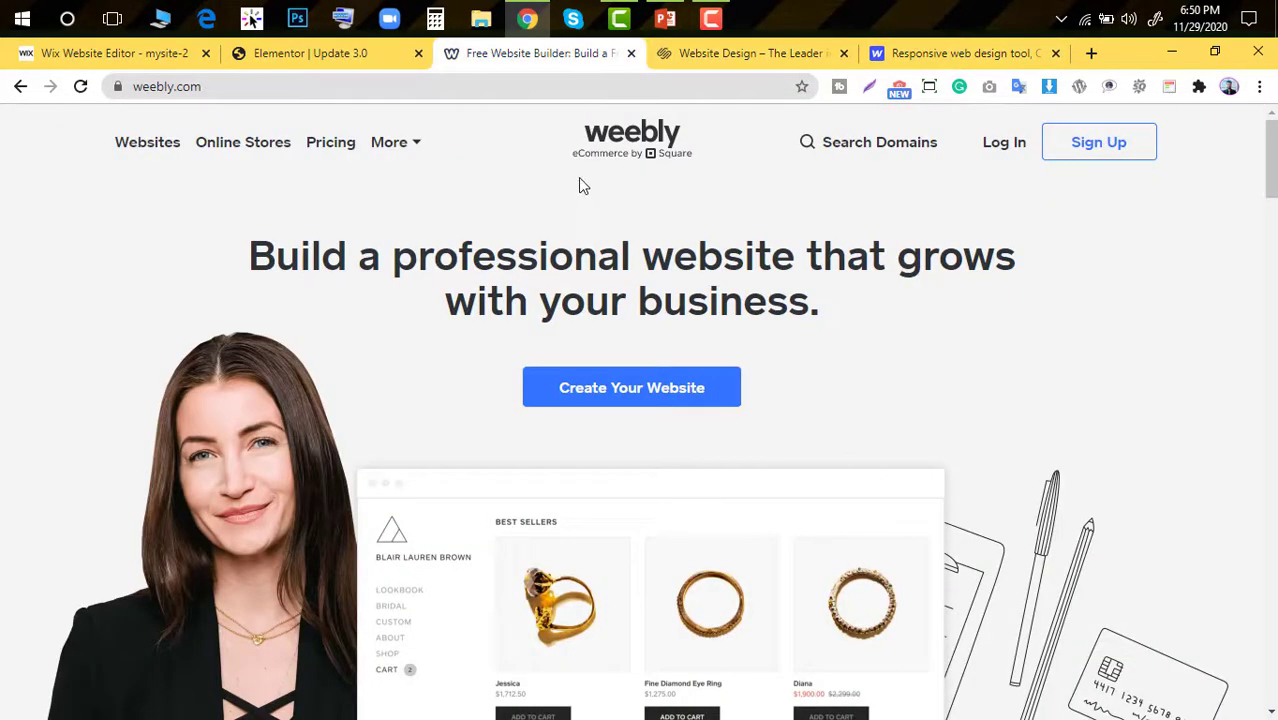
scroll(579, 190, "down", 4)
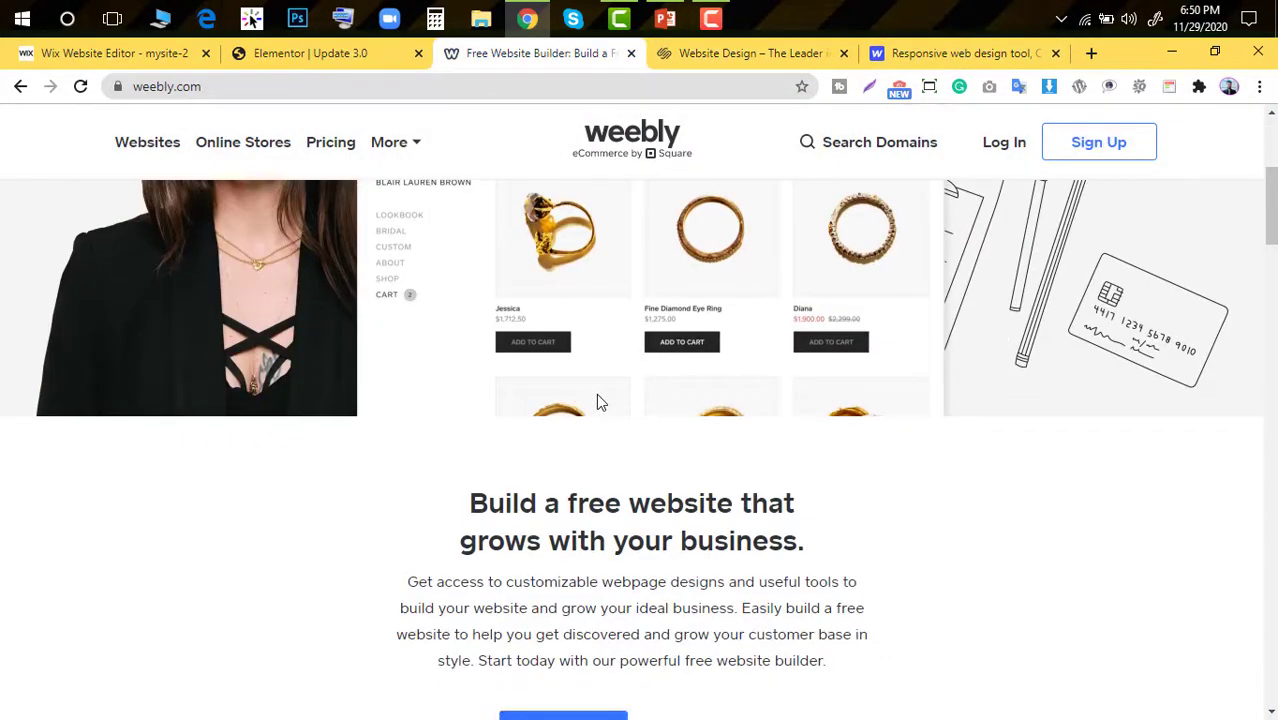
scroll(688, 332, "down", 8)
scroll(455, 357, "up", 10)
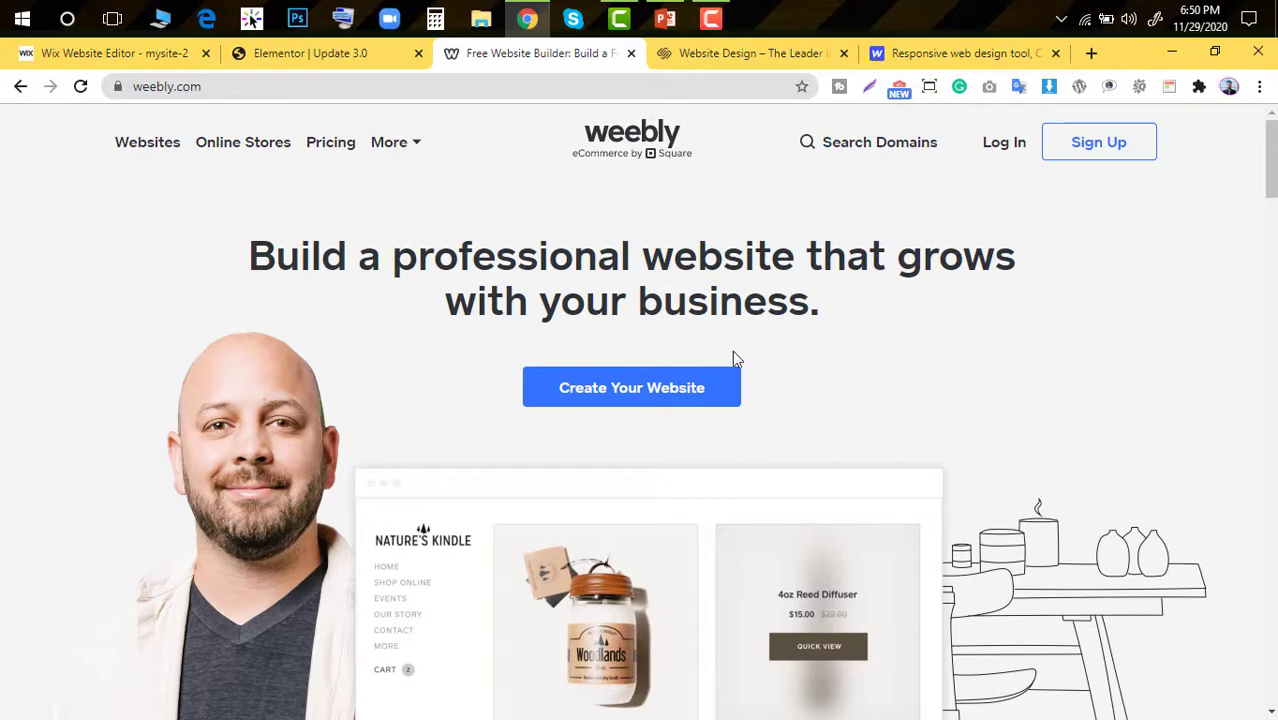
Cycle through the Elementor, Wix, Weebly and Webflow tabs, ending on Squarespace's 'The leader in website design.' page
left_click(300, 54)
left_click(101, 56)
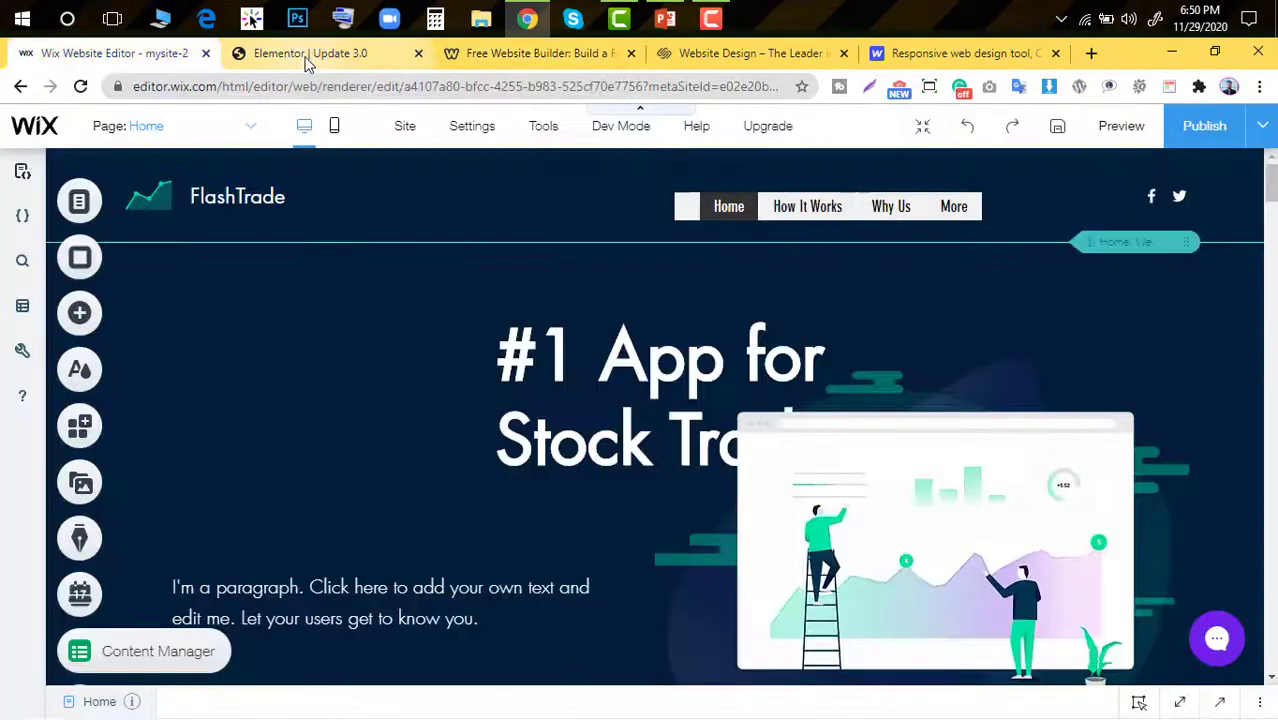
left_click(308, 54)
left_click(540, 54)
left_click(750, 54)
left_click(960, 54)
left_click(766, 56)
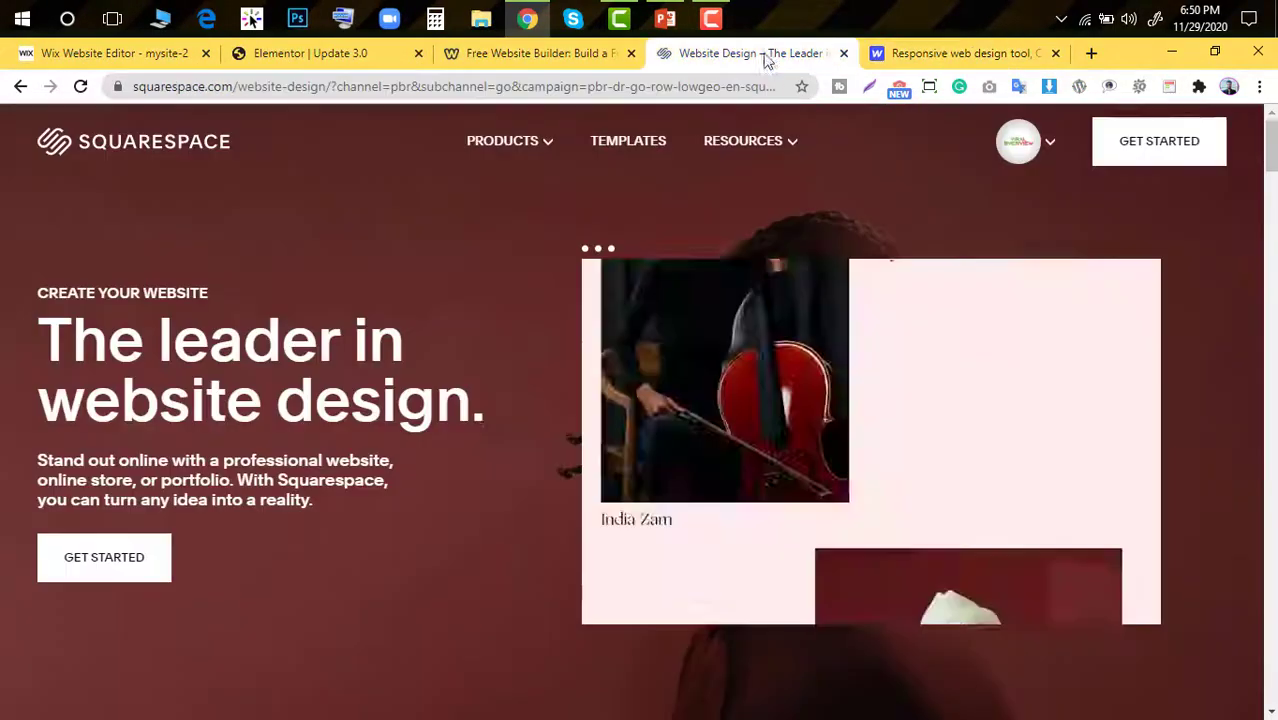